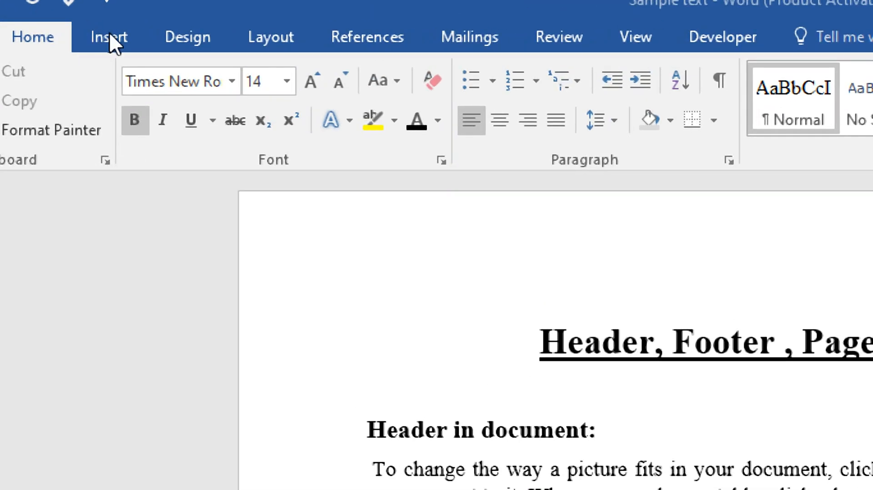
- Insert the built-in Banded header into the document
left_click(109, 32)
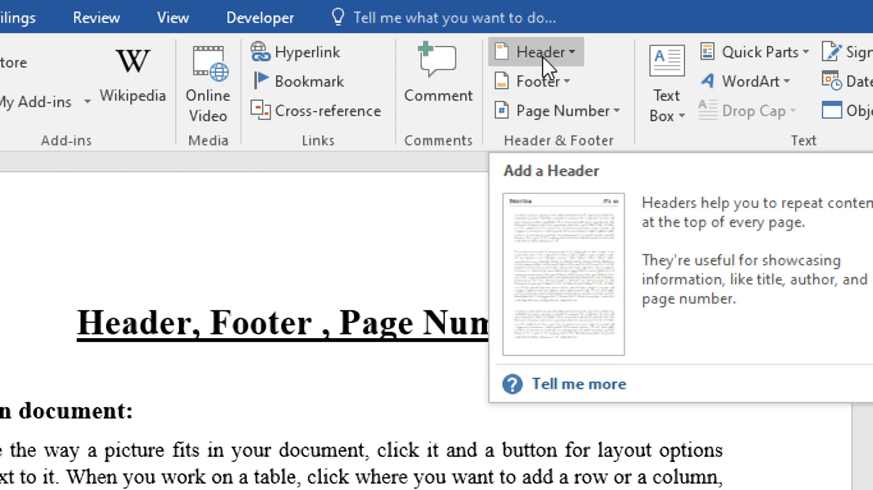
left_click(572, 53)
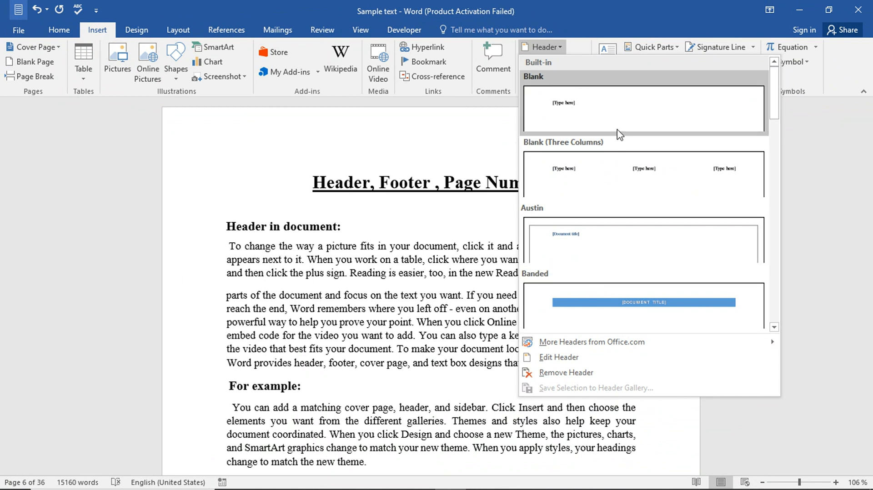
left_click_drag(779, 91, 775, 121)
left_click(717, 166)
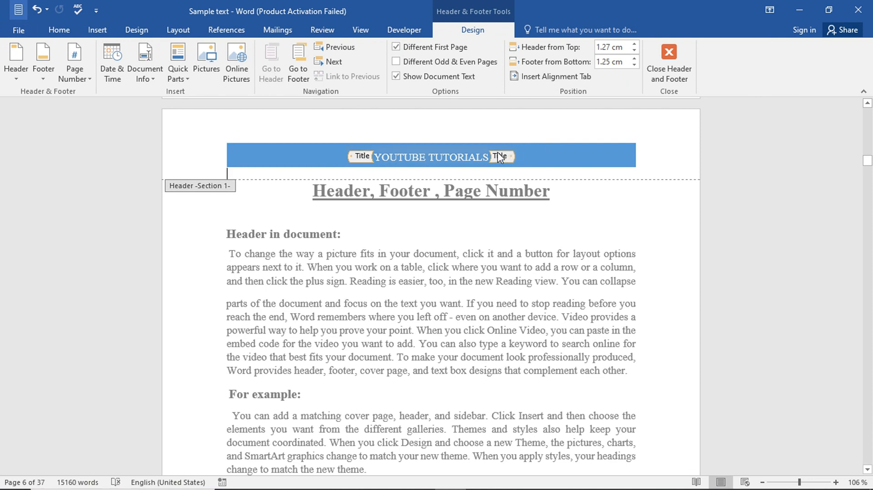
- Replace the banded header's title with "PRACTISE DOCUMENT" and close header editing
left_click_drag(488, 166, 371, 166)
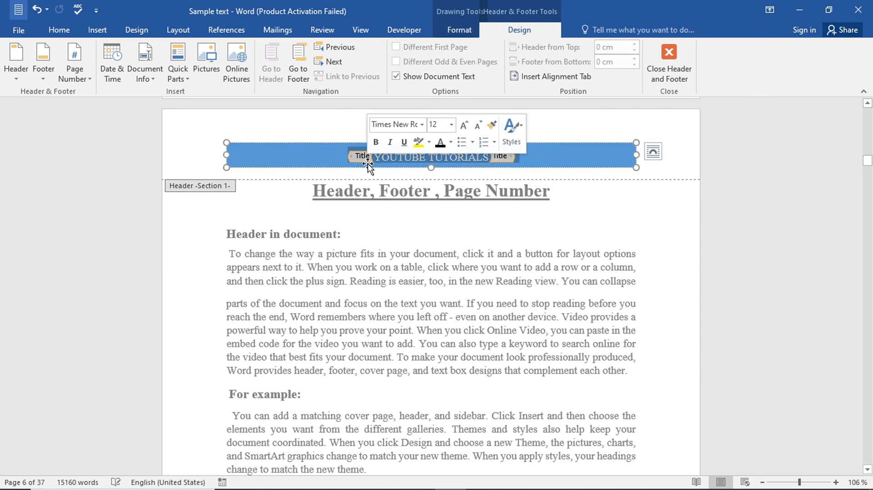
key("Delete")
type("PRACI")
key("BackSpace")
type("TISE ")
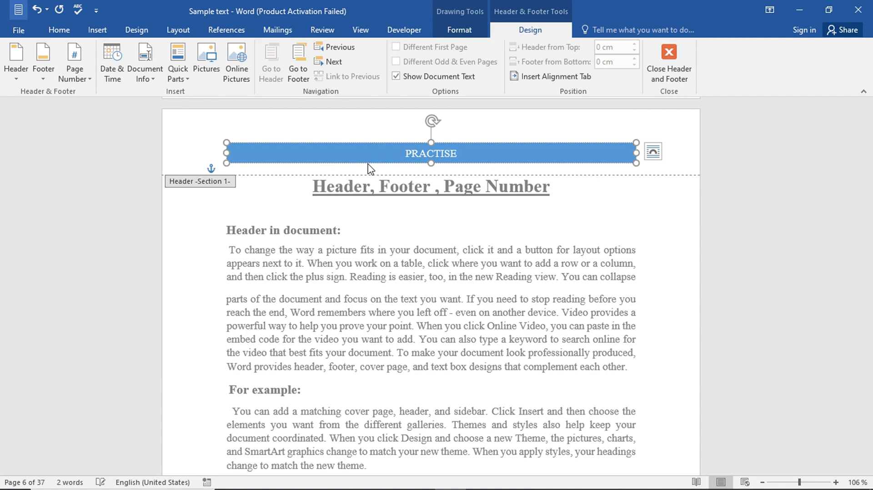
type("DOCUMENT")
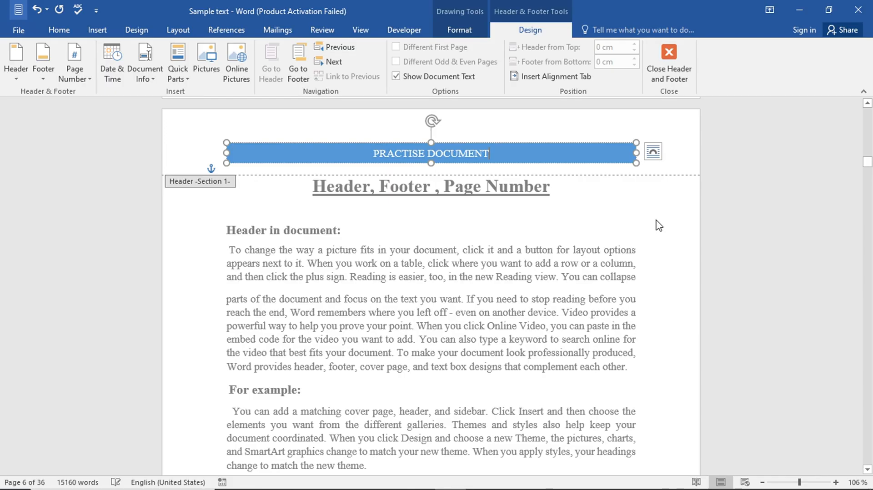
left_click(645, 129)
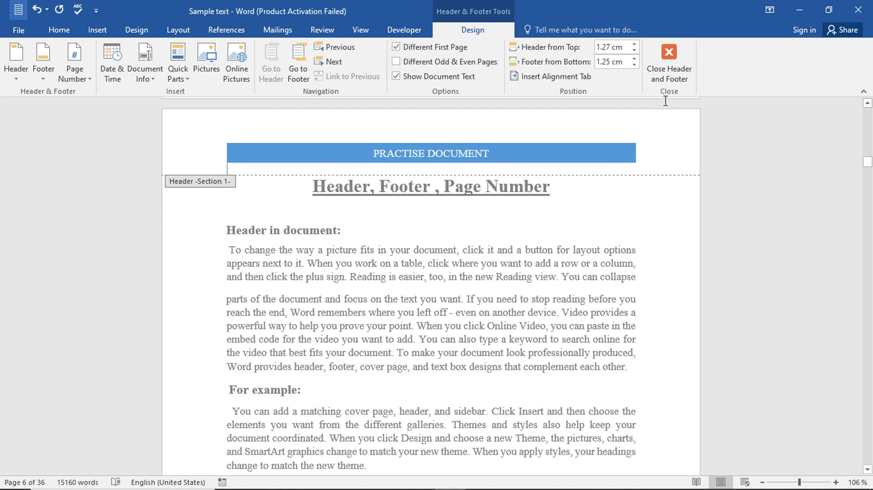
left_click(672, 59)
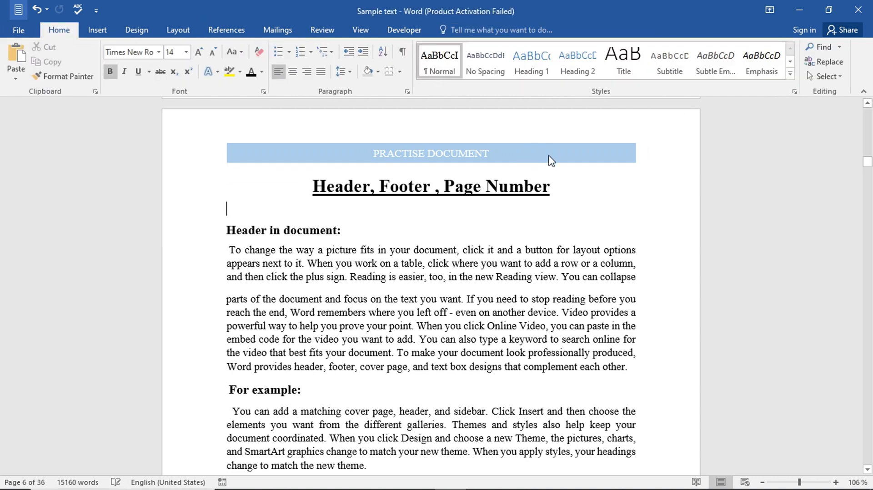
- Reopen the banded header directly from the page, place the cursor in its title, and return to the document body
left_click_drag(509, 160, 376, 160)
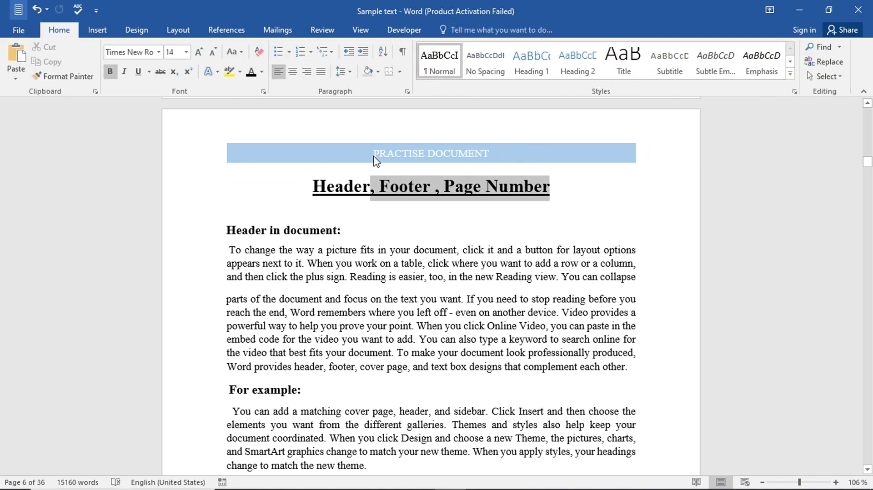
double_click(375, 156)
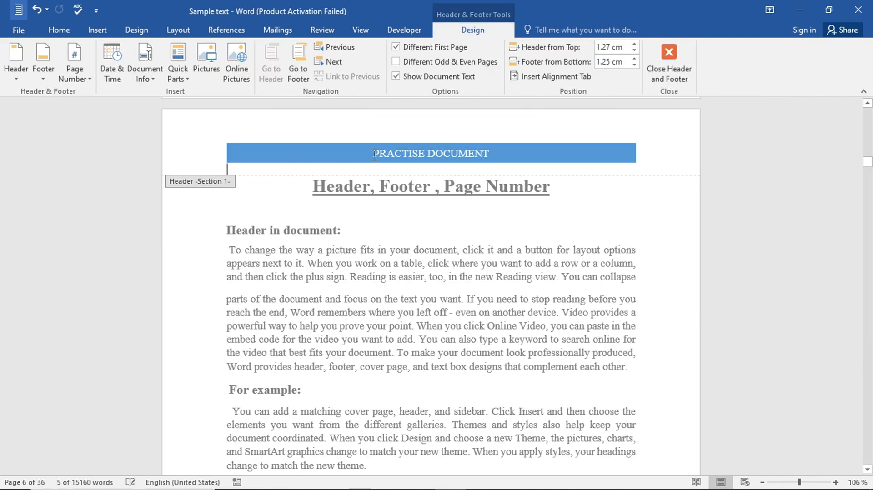
triple_click(512, 154)
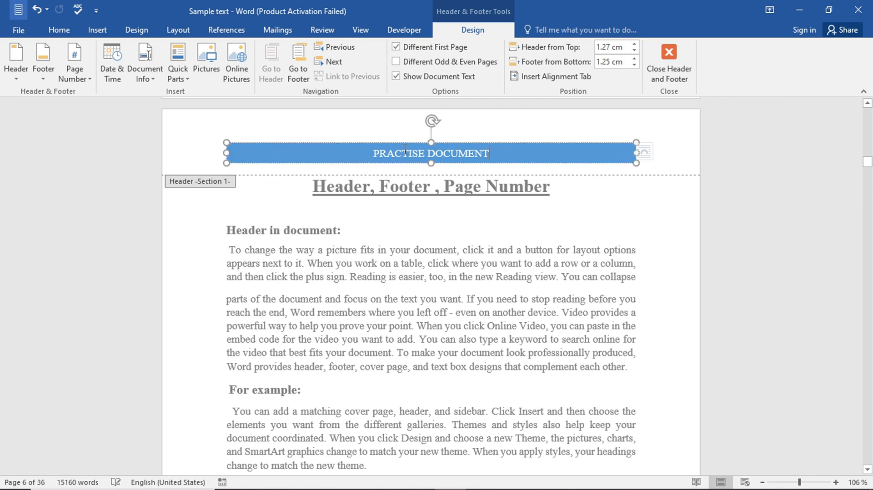
left_click(349, 122)
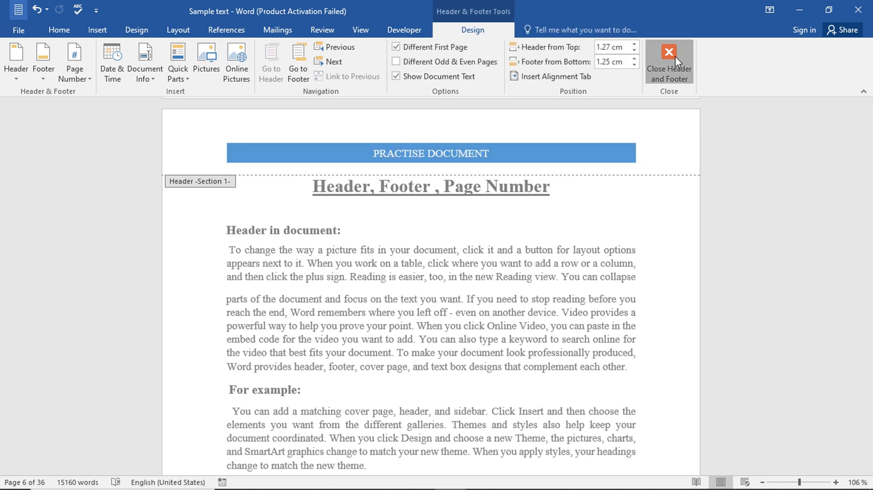
left_click(675, 57)
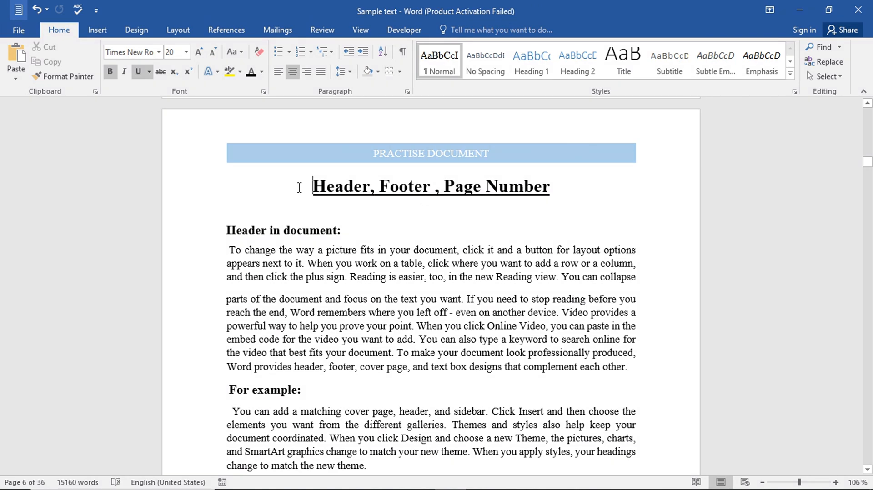
- Replace the header with the built-in Blank (Three Columns) design and close header editing
left_click(100, 31)
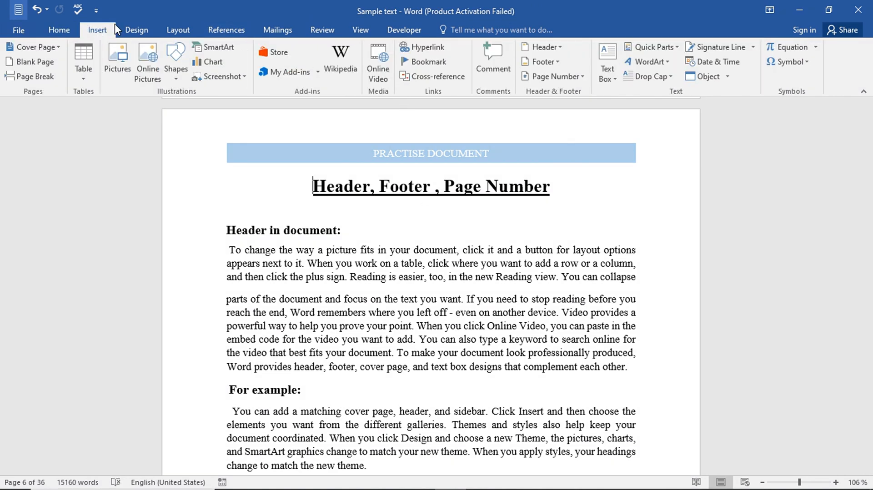
left_click(545, 46)
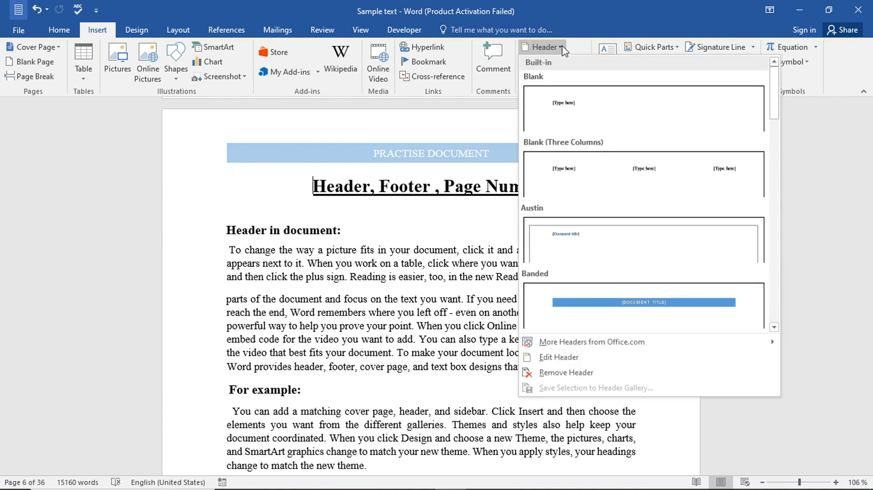
left_click(637, 182)
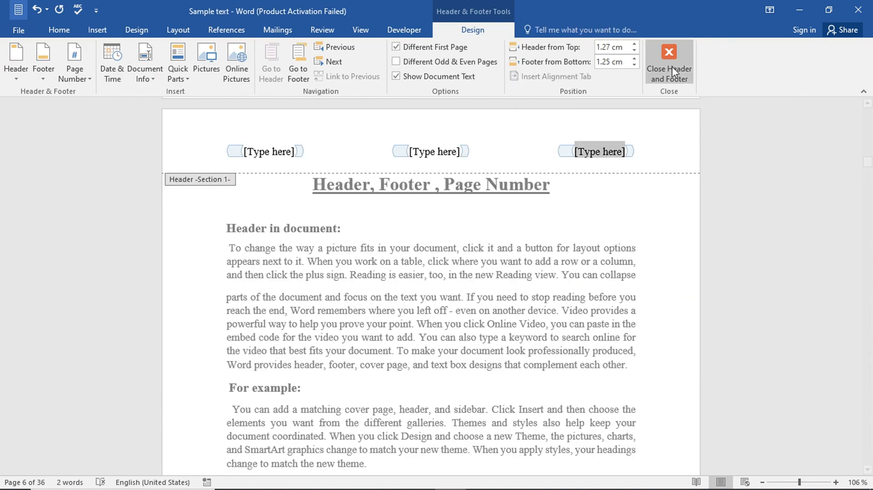
left_click(673, 71)
- Replace the three-column header with a built-in design that has a title and a date field
left_click(544, 47)
left_click_drag(778, 109, 782, 189)
left_click(643, 218)
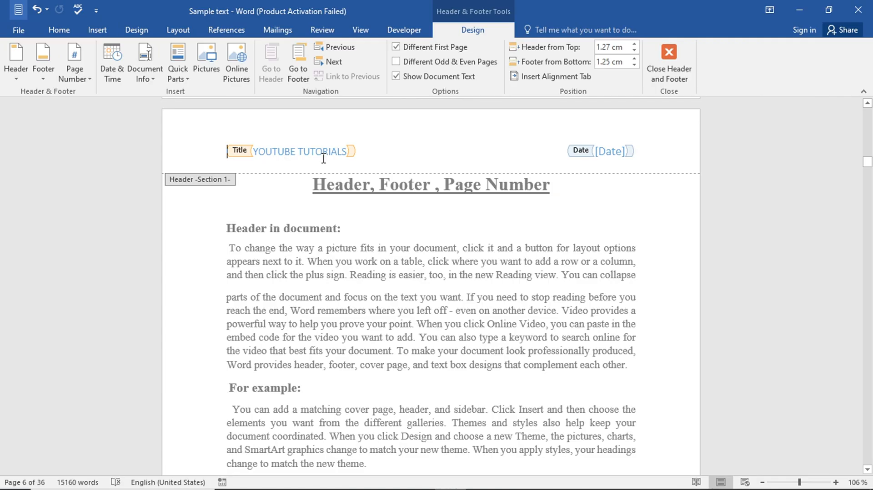
- Set the header's title to "Practice document" and its date to 29/12/2023, and close header editing
left_click(230, 148)
type("Practice document")
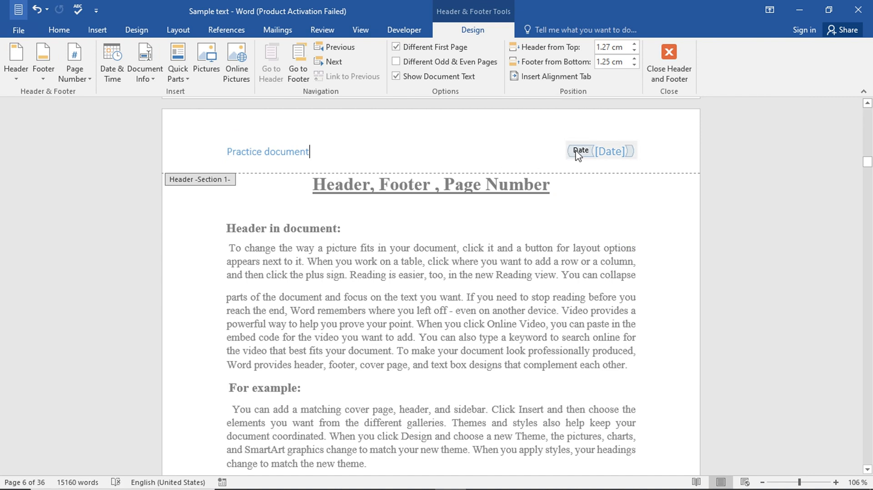
left_click(632, 151)
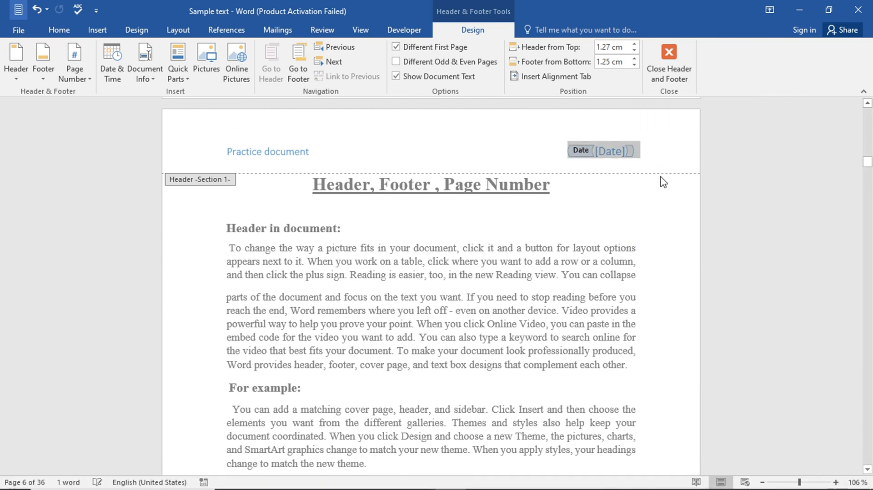
type("29/12/2023")
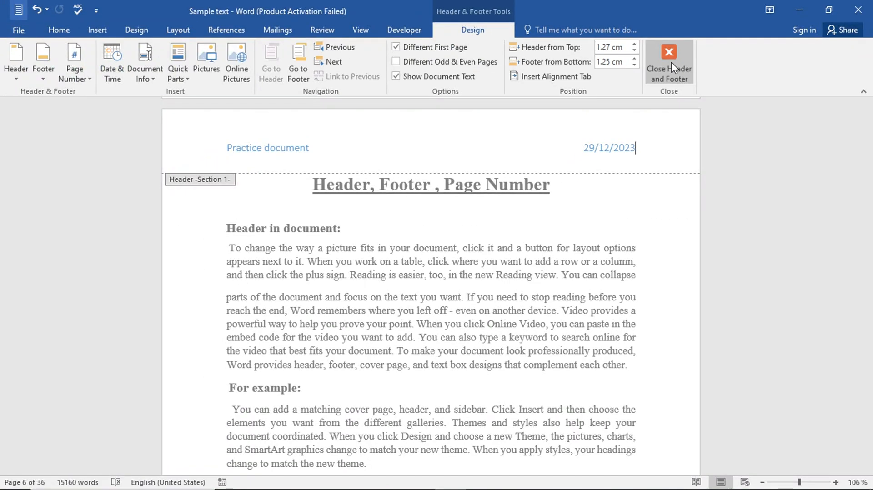
left_click(664, 107)
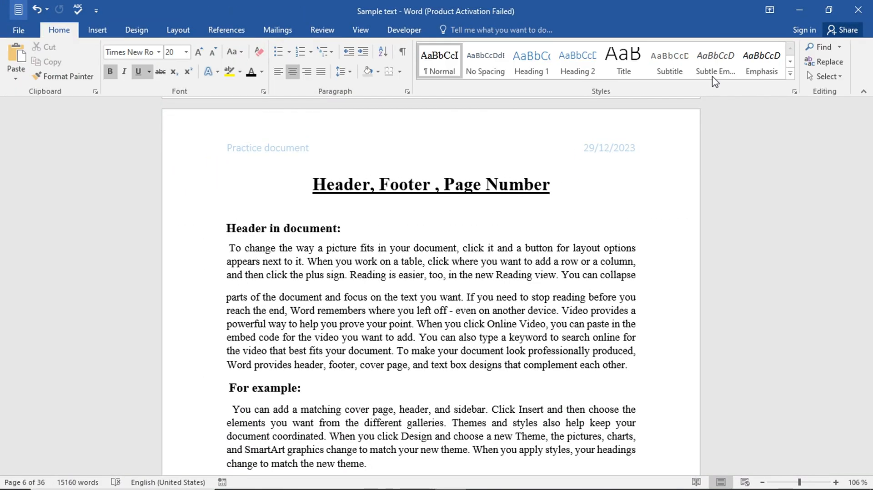
- Replace the title-and-date header with the Insight design from the additional Office.com headers
scroll(255, 154, "up", 3)
scroll(737, 280, "down", 12)
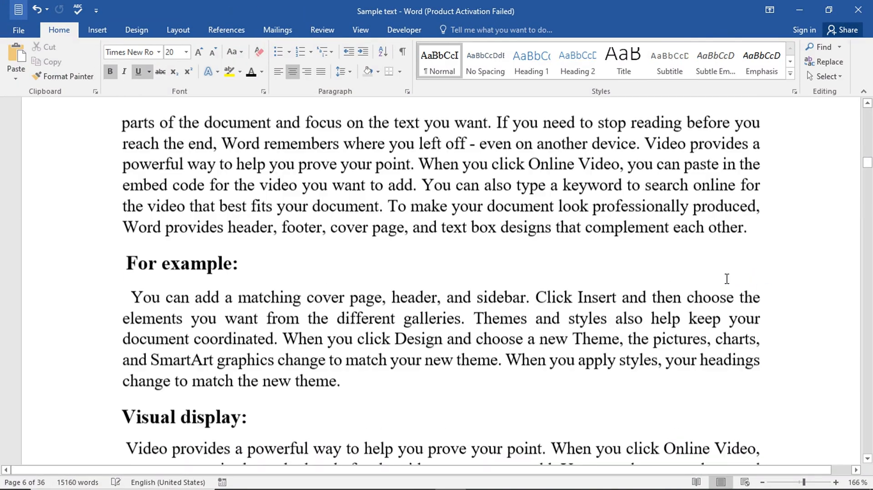
scroll(731, 259, "down", 15)
scroll(571, 251, "up", 15)
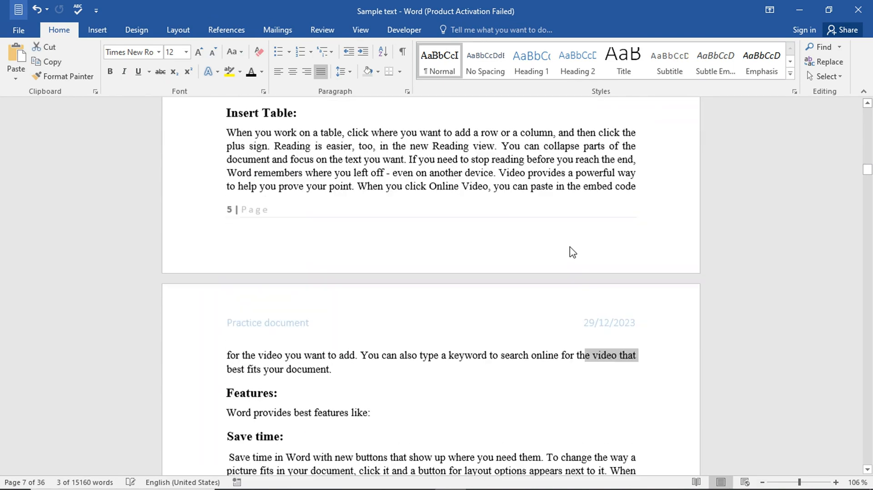
scroll(570, 245, "down", 10)
scroll(571, 245, "up", 4)
left_click(97, 30)
left_click(543, 47)
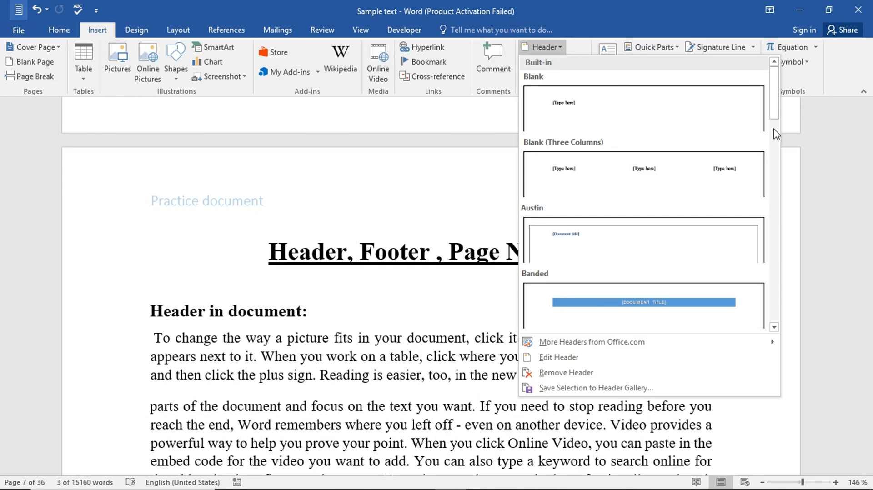
left_click_drag(774, 134, 779, 348)
mouse_move(643, 344)
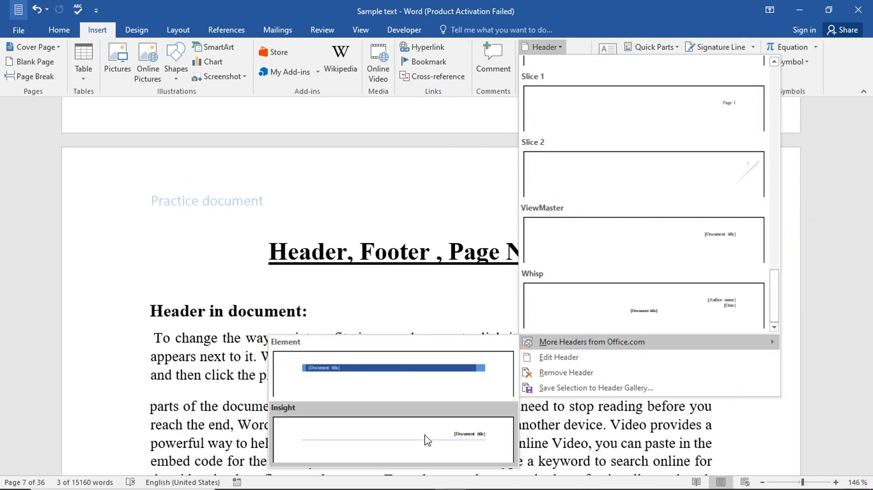
left_click(427, 440)
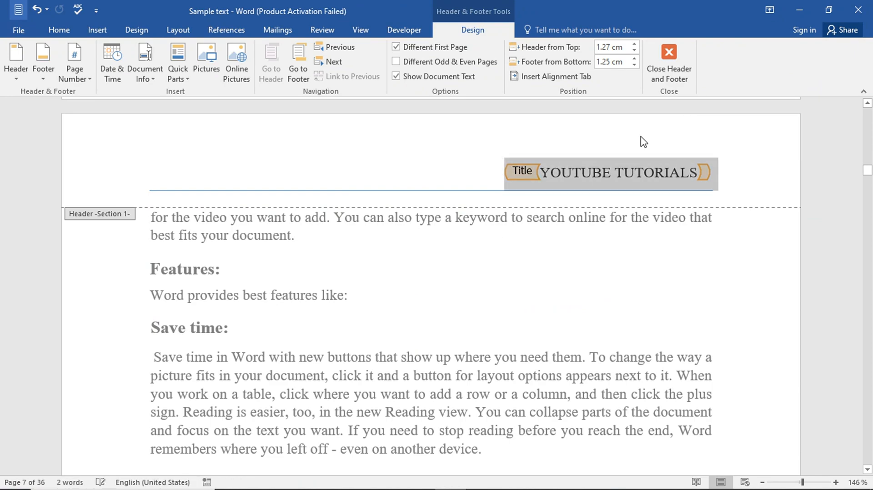
- Replace the Insight header's title with "Document" and close header editing
type("document")
key("Escape")
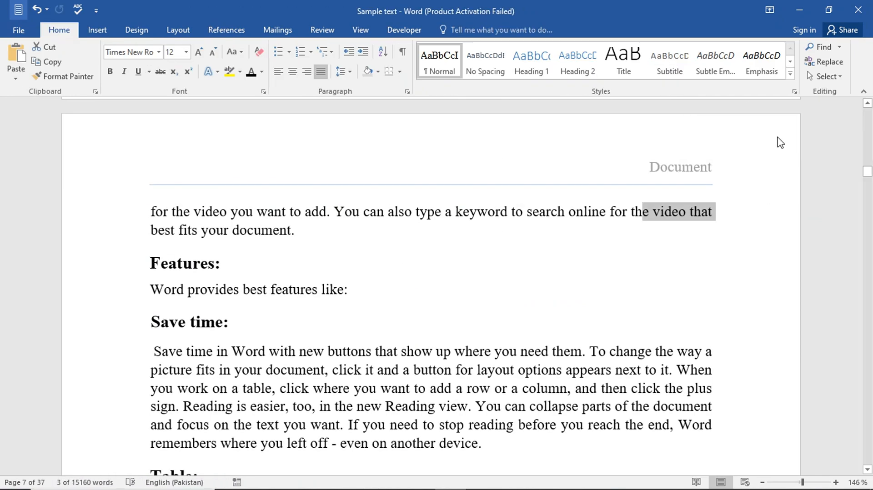
left_click(780, 143)
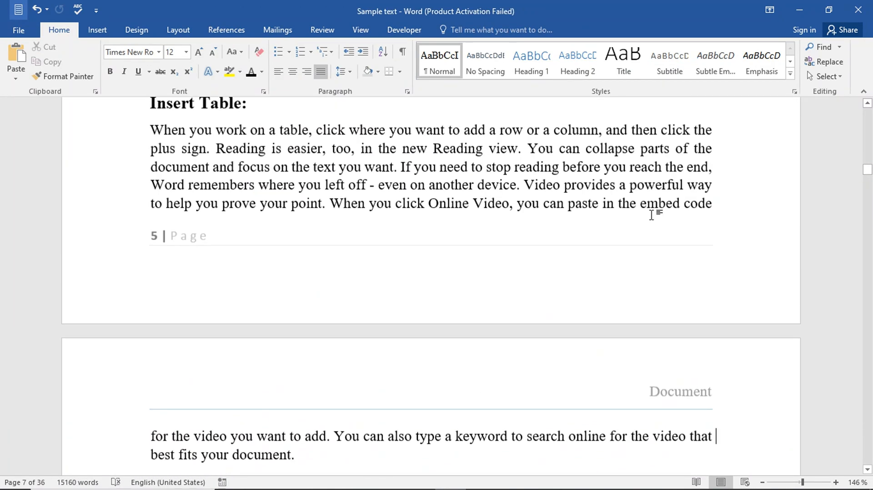
- Reopen the header with Edit Header, highlight its title "Document" in yellow, and close header editing
scroll(651, 215, "up", 10)
left_click(97, 30)
left_click(543, 47)
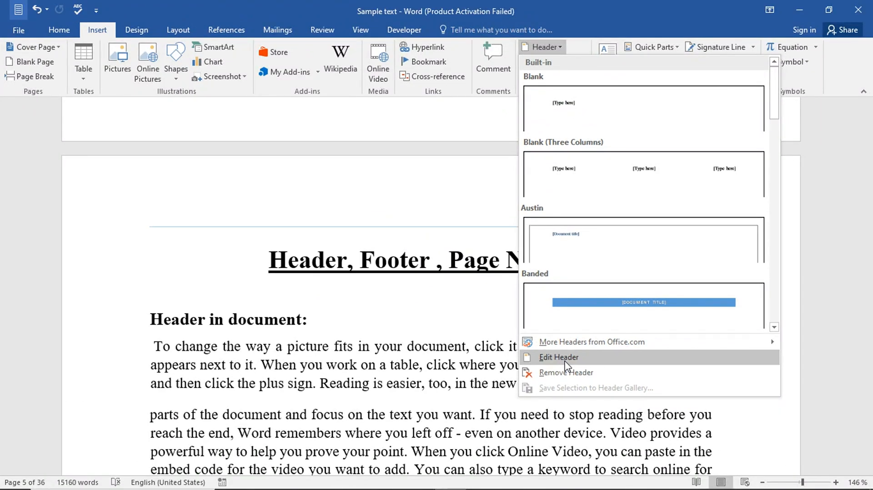
left_click(569, 362)
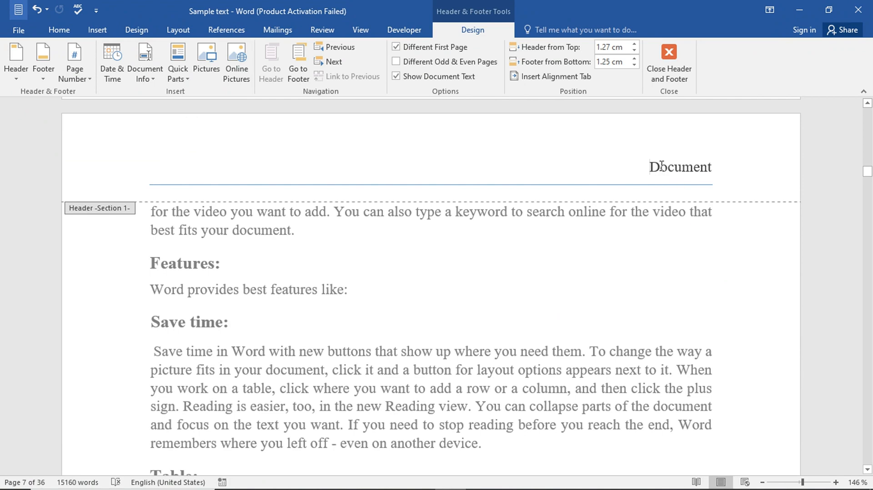
left_click_drag(661, 167, 712, 167)
left_click(761, 145)
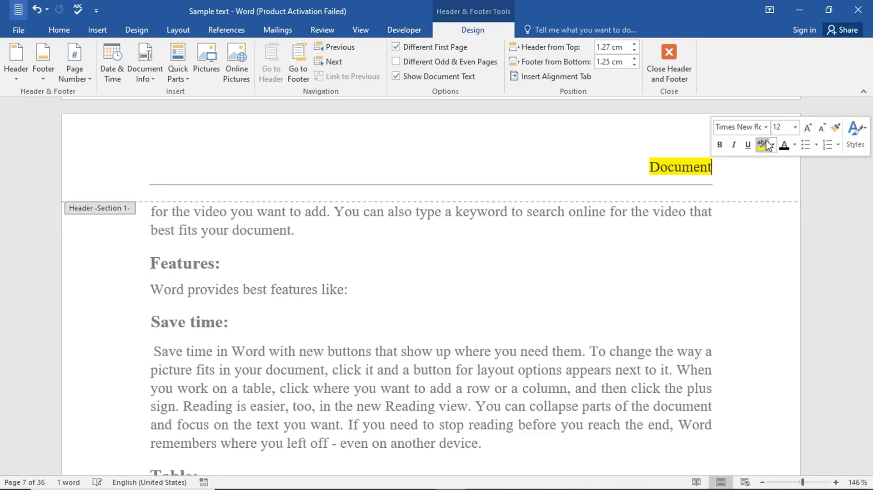
left_click(771, 145)
left_click(727, 195)
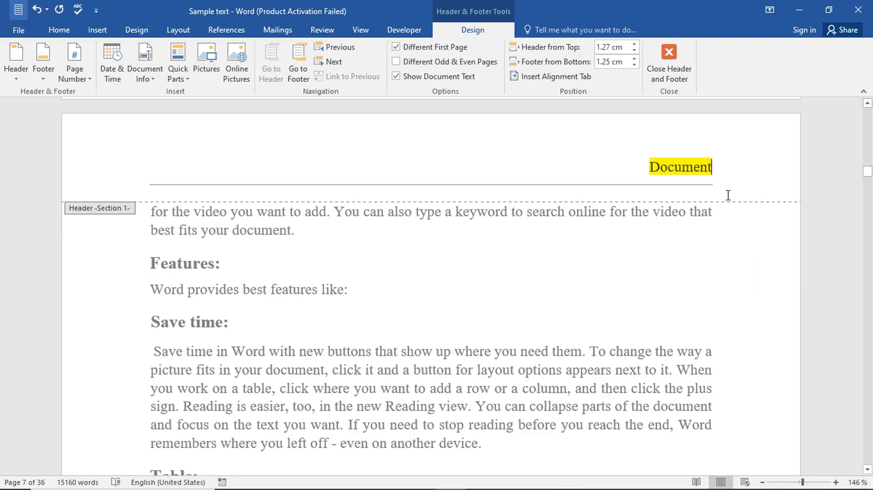
left_click(669, 61)
- Display multiple pages at once and examine the highlighted header across the document
scroll(432, 272, "down", 2)
left_click(323, 30)
left_click(361, 30)
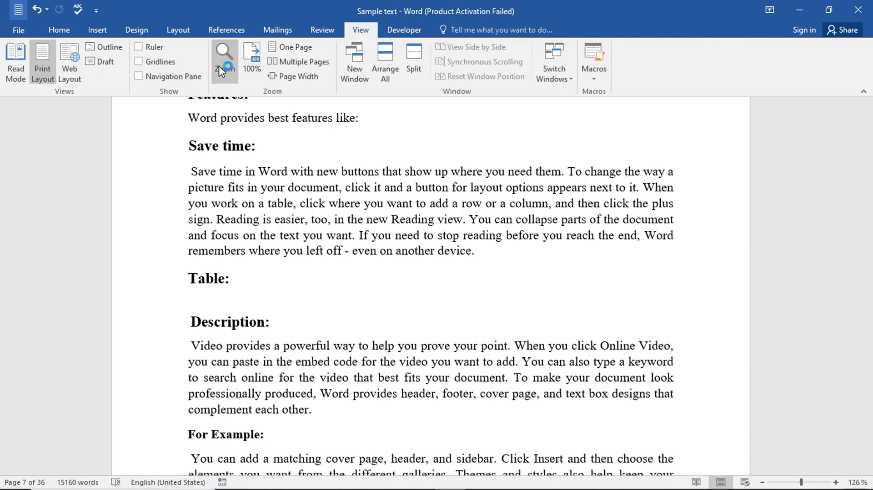
left_click(307, 67)
scroll(551, 214, "up", 1)
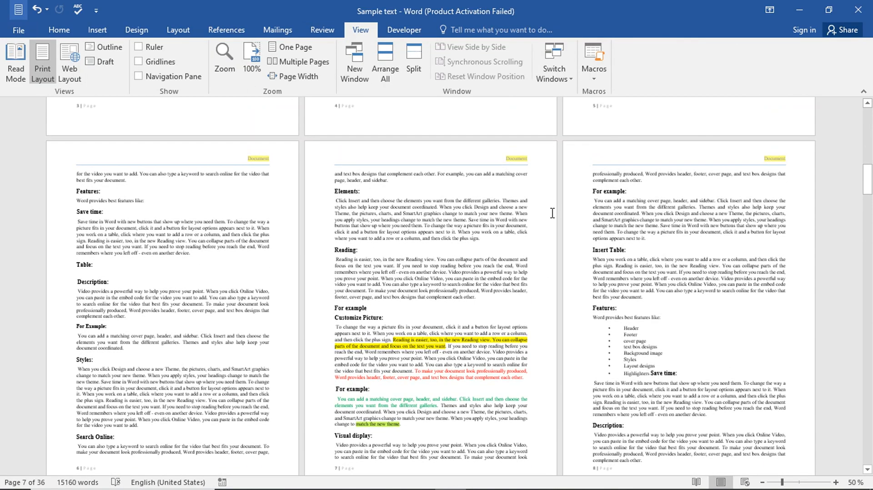
scroll(242, 181, "up", 2)
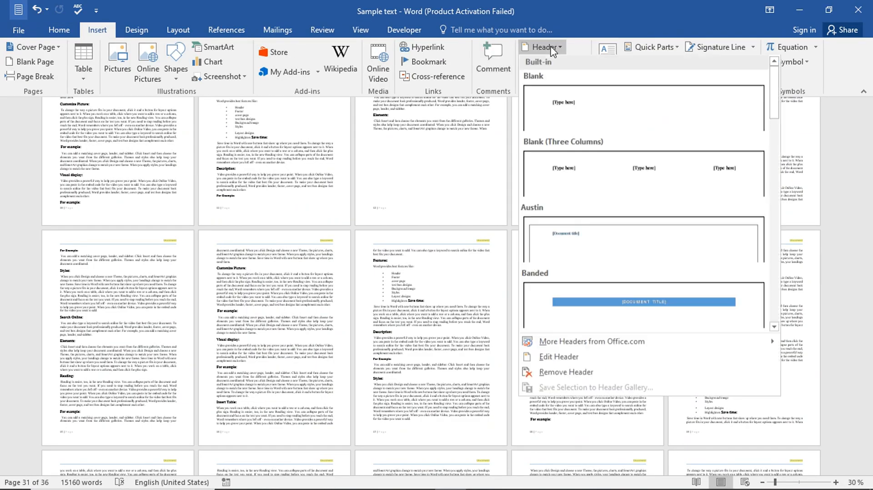
- Replace the highlighted header with the built-in Facet (Odd Page) design
scroll(646, 227, "down", 5)
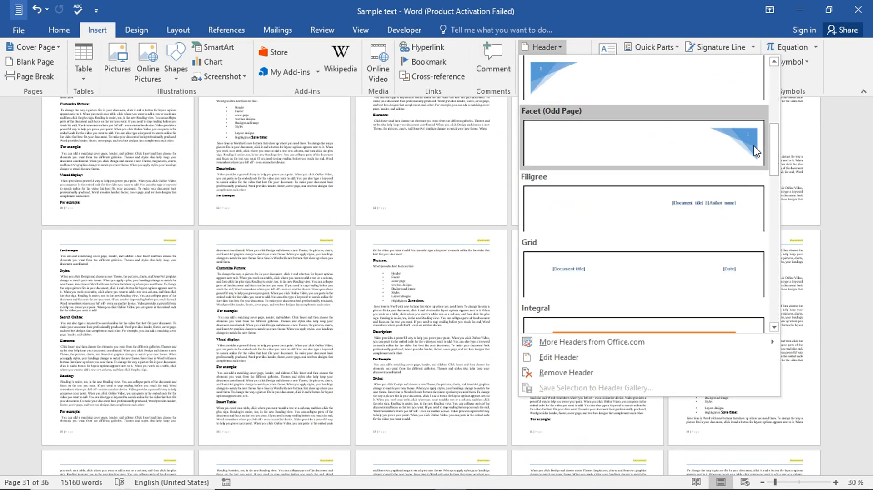
key("Escape")
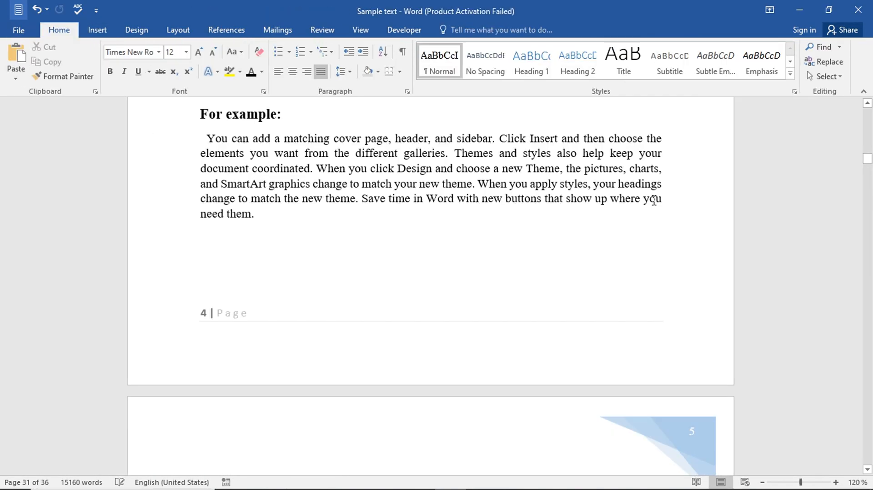
scroll(655, 205, "down", 3)
scroll(653, 205, "down", 3)
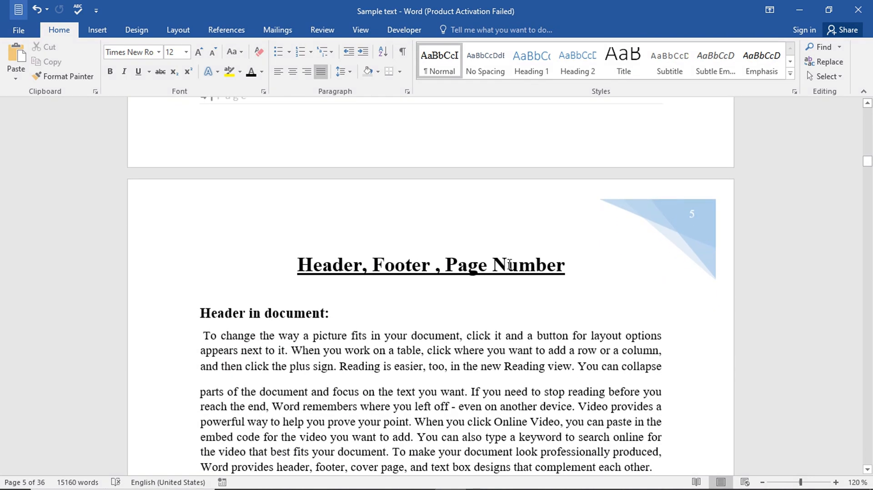
- Insert the built-in Semaphore footer from the page titled "Header, Footer , Page Number" and close footer editing
left_click_drag(438, 268, 375, 270)
left_click(202, 289)
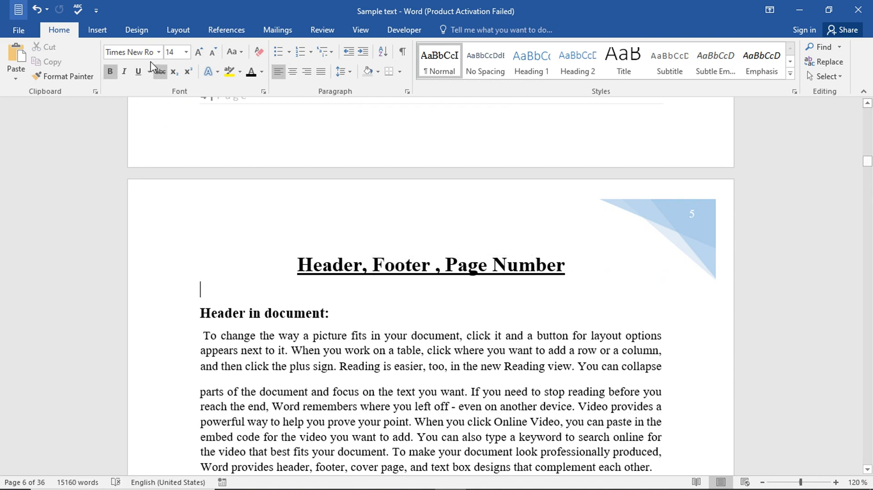
left_click(94, 32)
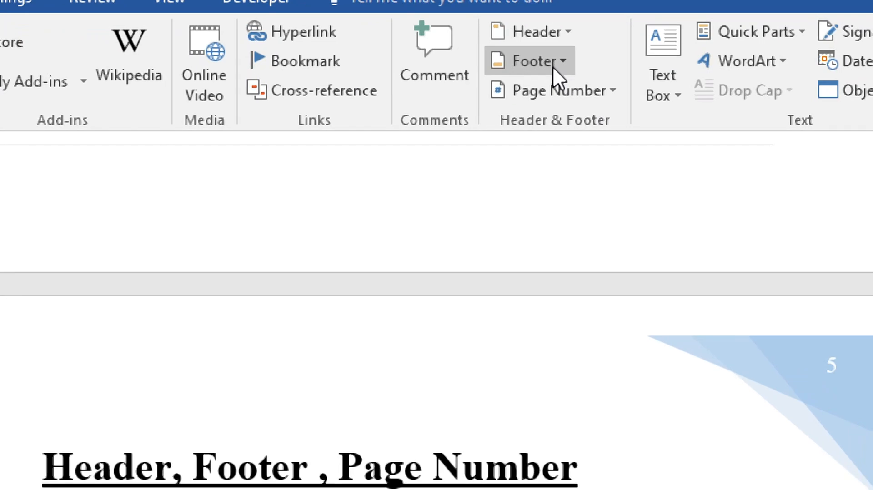
left_click(564, 61)
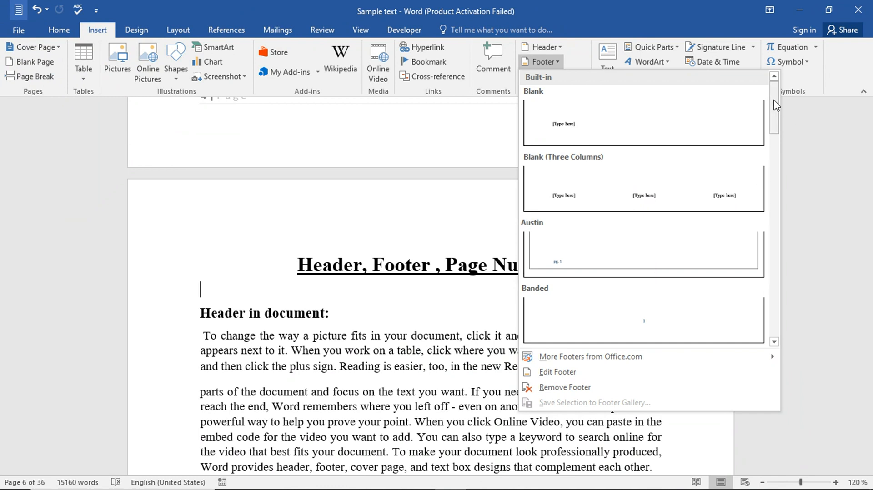
left_click_drag(776, 105, 774, 325)
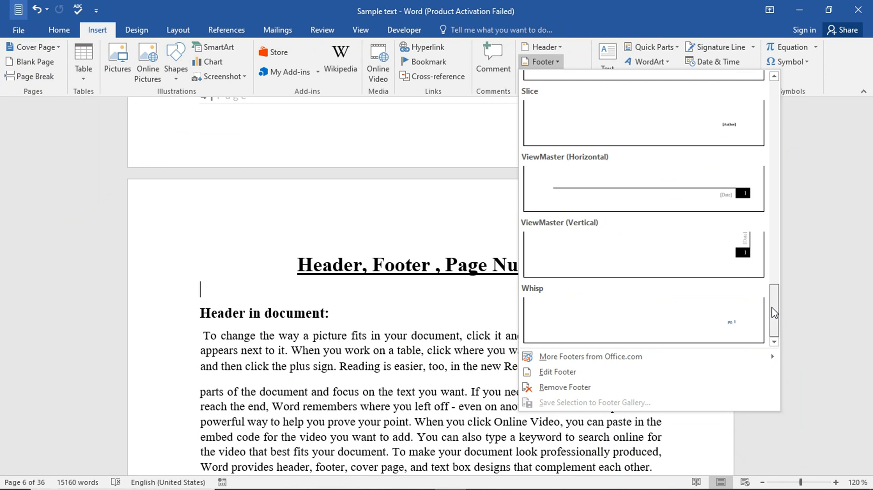
left_click_drag(775, 313, 779, 241)
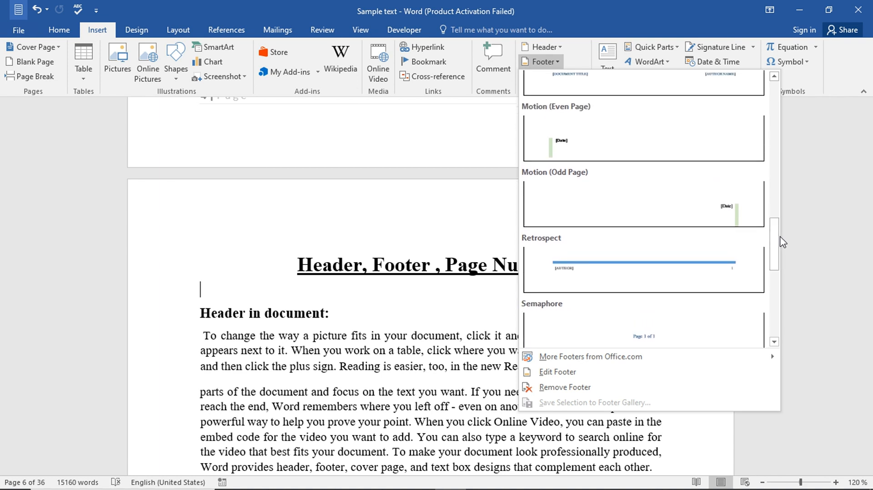
left_click(664, 337)
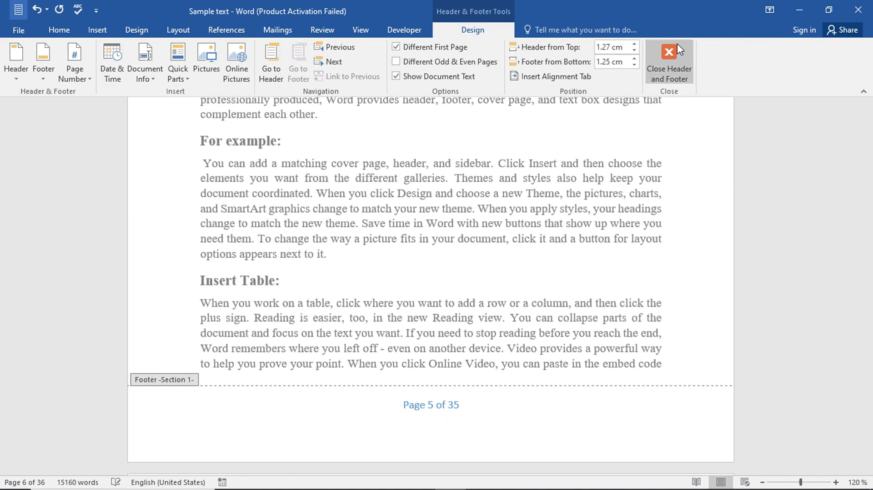
left_click(673, 59)
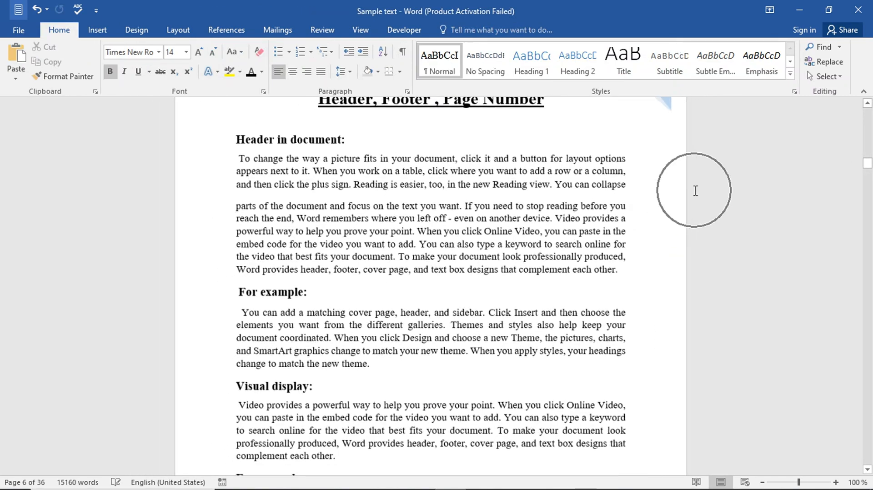
- Display multiple pages at once, then examine the centred page-number footer up close on consecutive pages
scroll(695, 191, "down", 9, "ctrl")
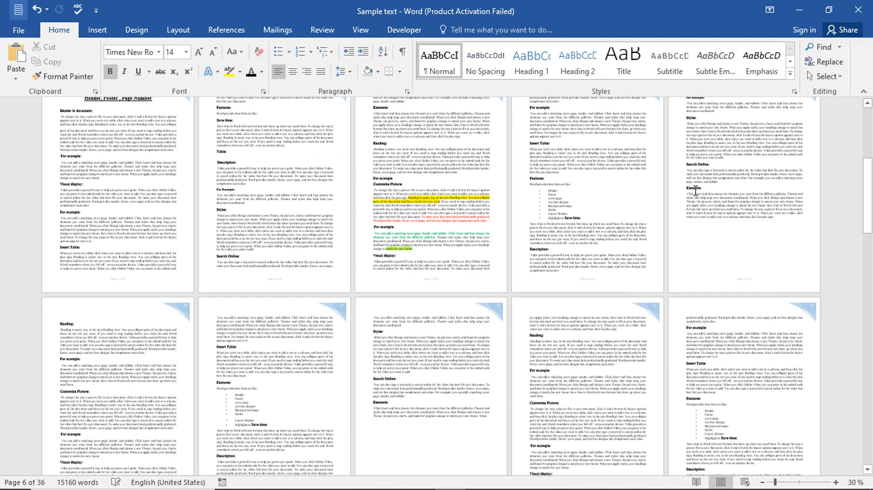
scroll(695, 190, "down", 1)
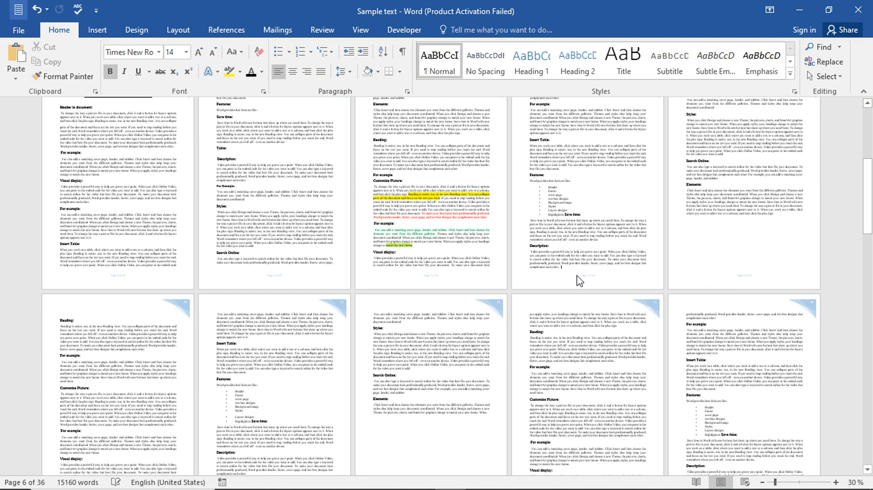
scroll(576, 275, "up", 7, "ctrl")
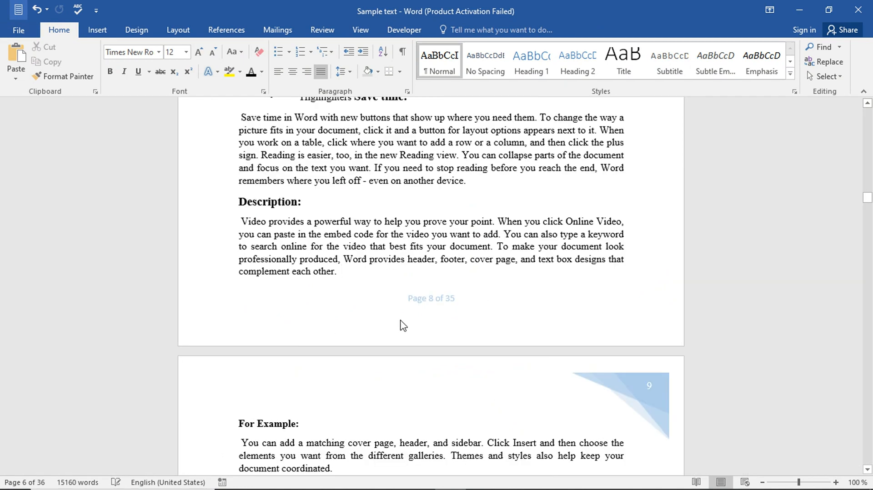
scroll(459, 304, "down", 10)
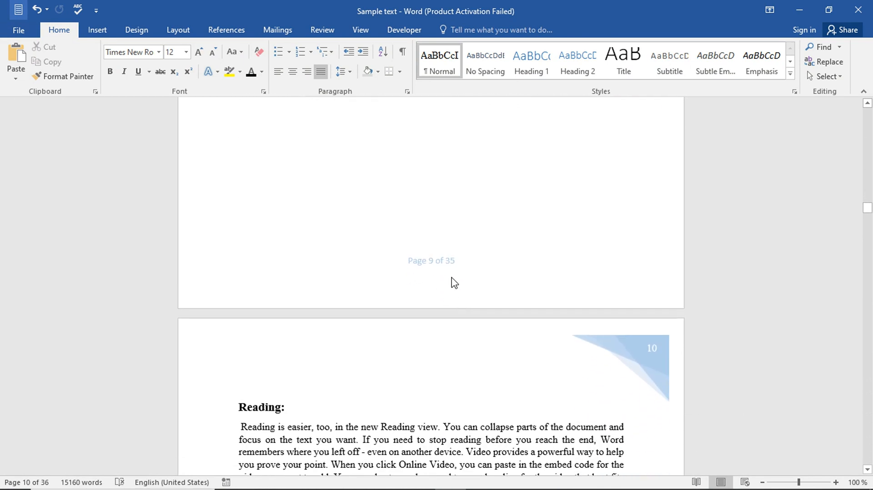
left_click(459, 266)
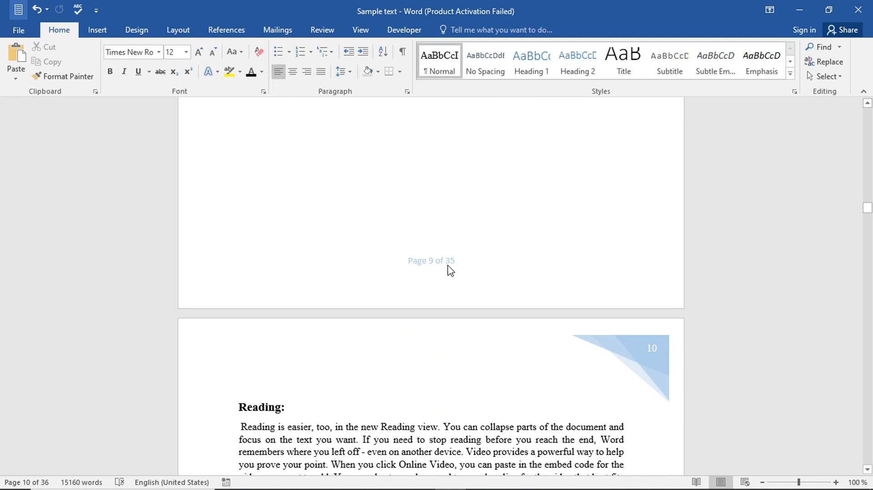
- Replace the footer with the built-in design showing the author and an orange page-number block, and swap that for the Whisp footer
left_click(97, 29)
left_click(547, 62)
left_click_drag(778, 153, 777, 194)
left_click(728, 229)
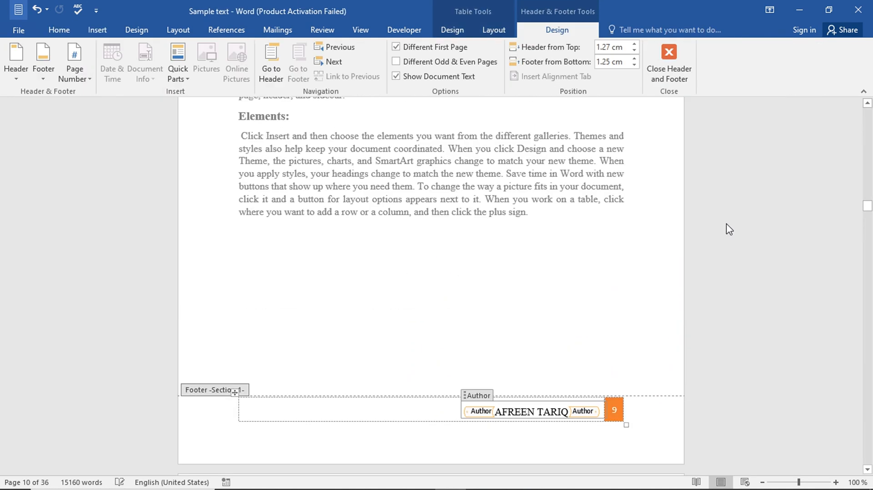
left_click(677, 55)
left_click(541, 61)
left_click_drag(775, 131, 784, 297)
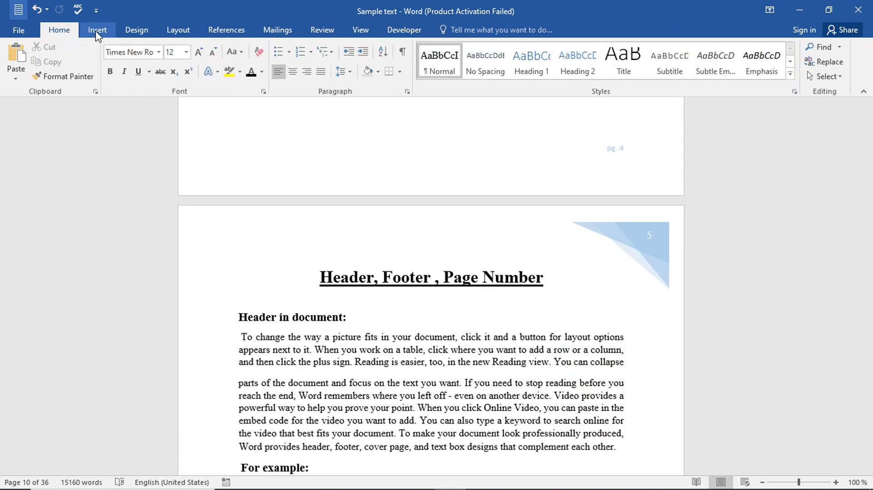
- Remove the footer from the document with Remove Footer
left_click(101, 30)
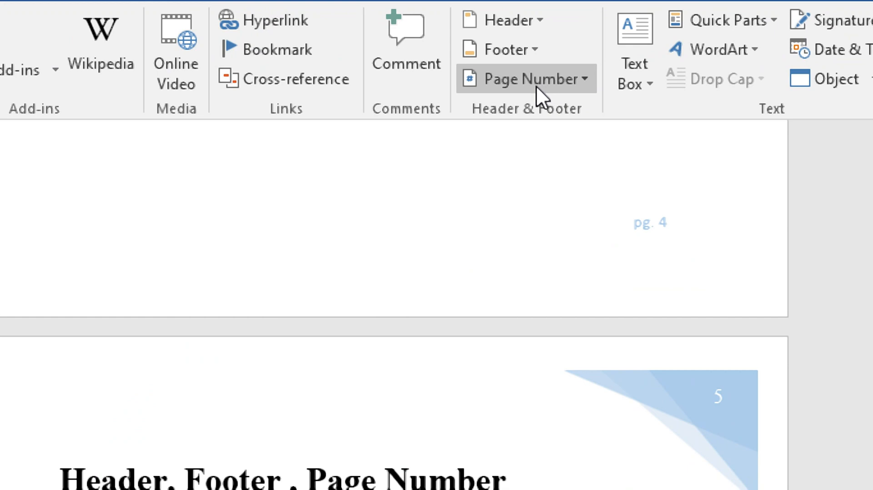
left_click(530, 47)
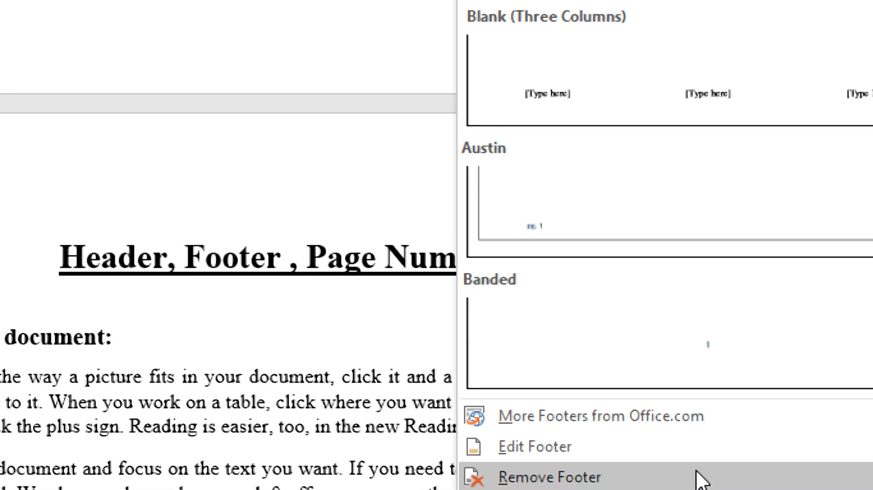
mouse_move(661, 386)
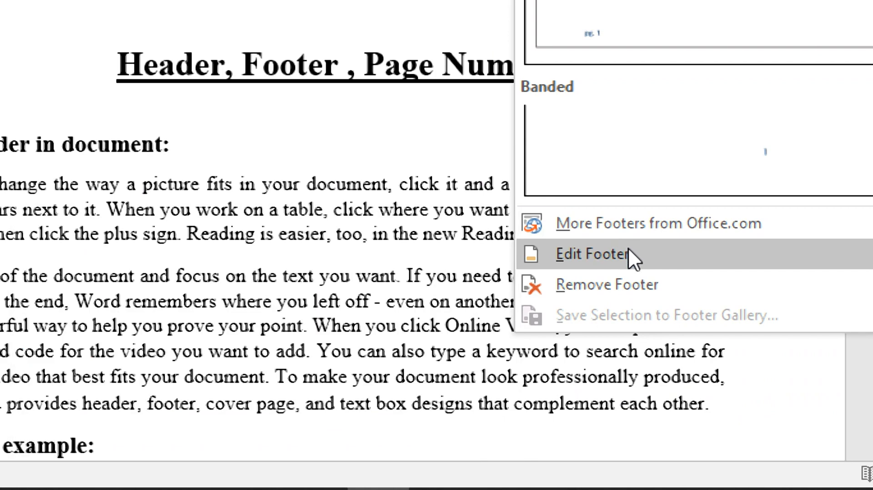
left_click(610, 295)
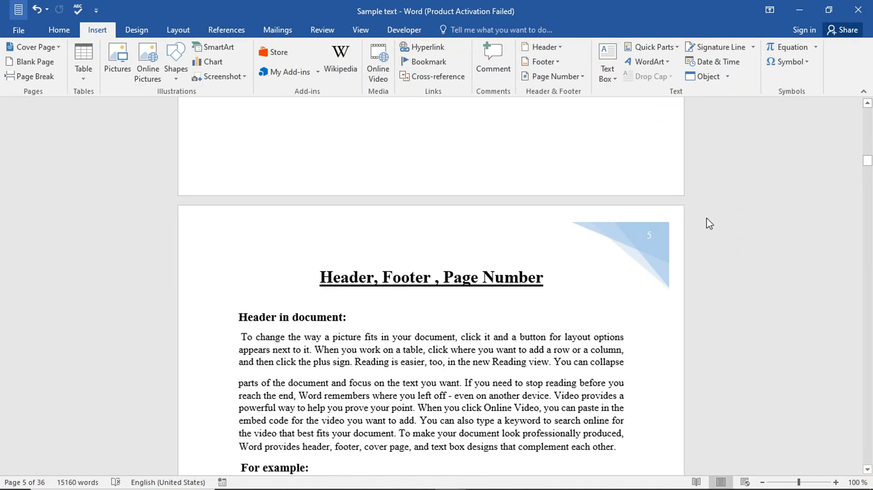
- Check the Design Mode setting among the developer controls for the document
scroll(664, 198, "up", 2)
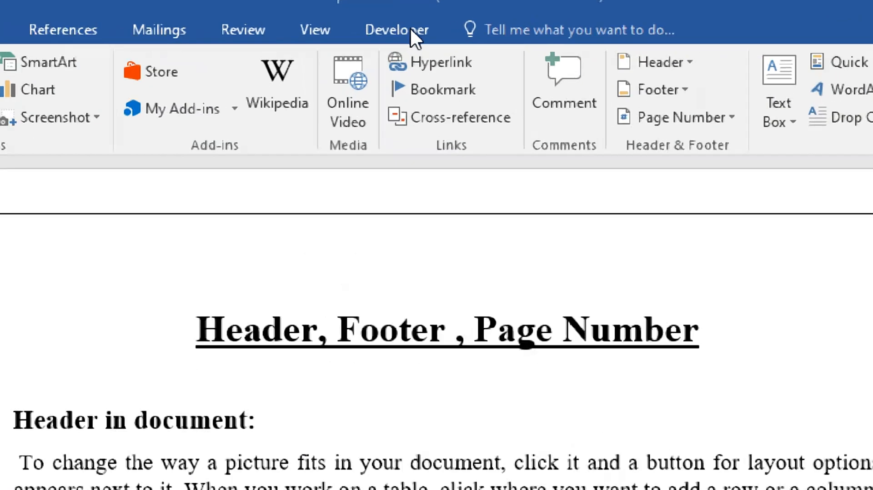
left_click(412, 31)
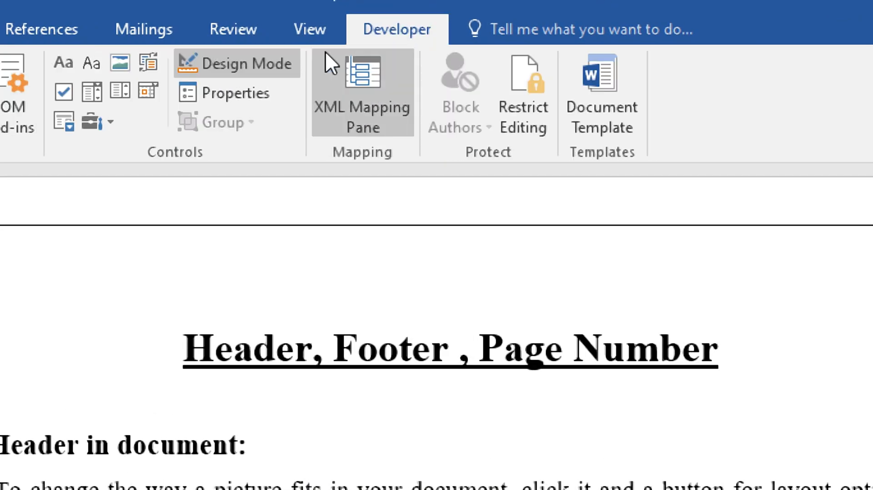
left_click(258, 65)
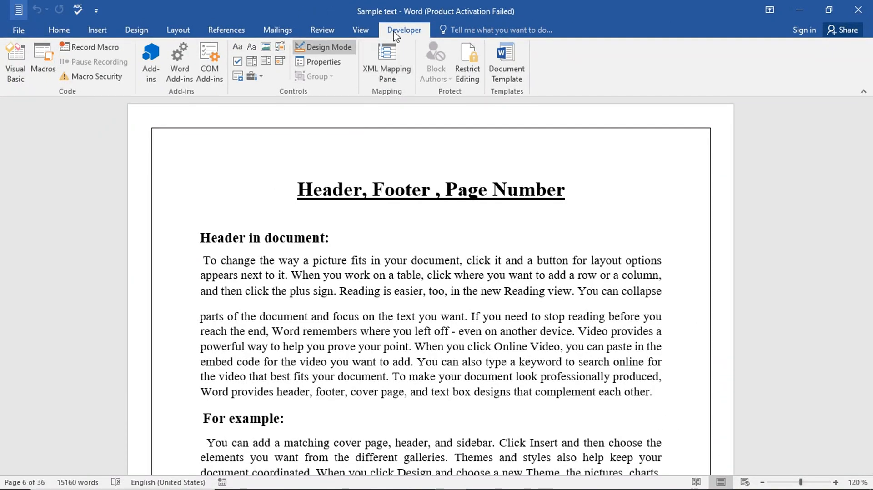
- Insert page numbers at the bottom of the page in the Plain Number 3 style and close footer editing
left_click(112, 35)
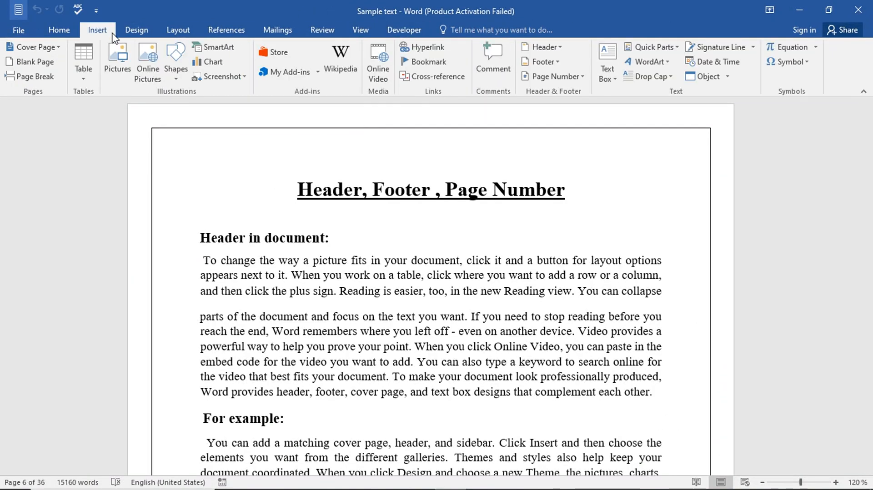
left_click(555, 76)
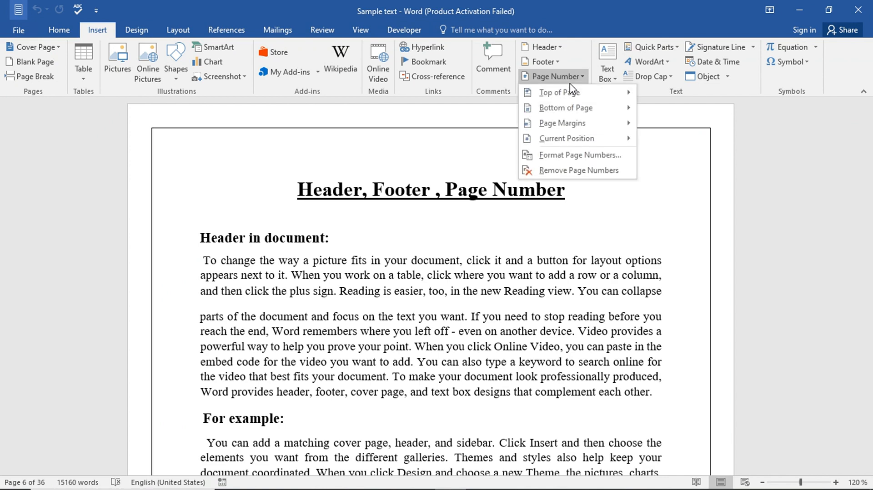
mouse_move(576, 113)
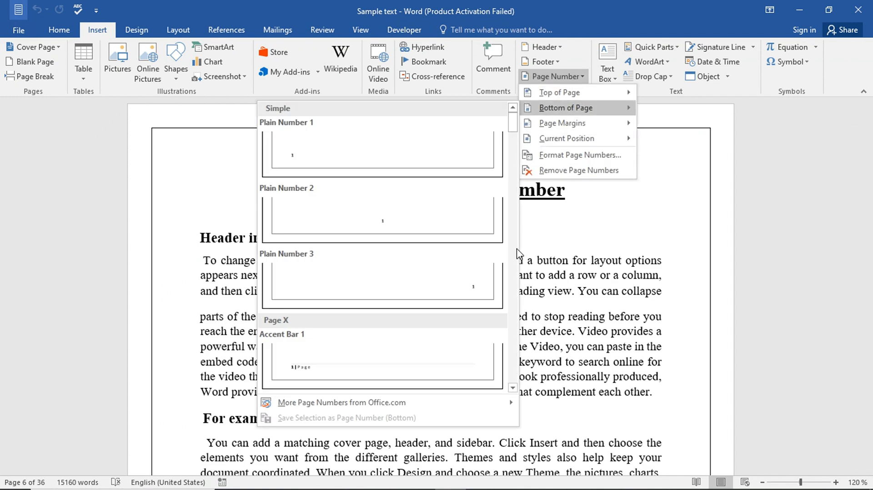
left_click(461, 300)
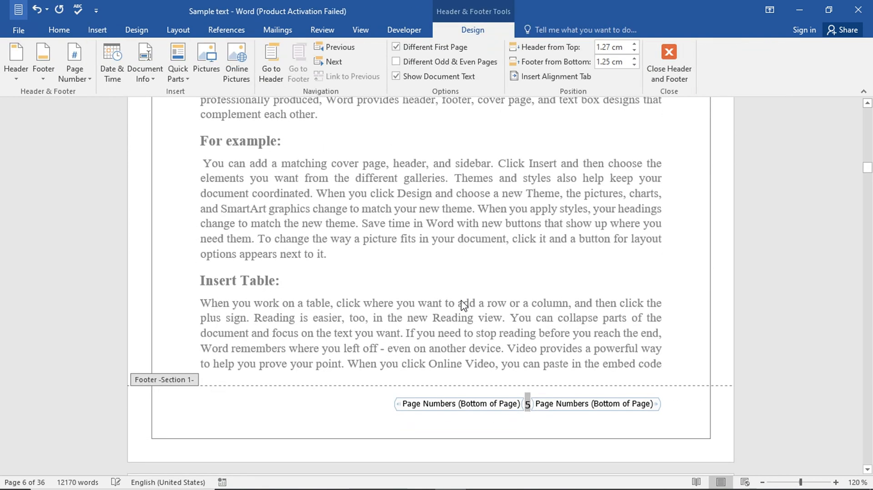
left_click(669, 61)
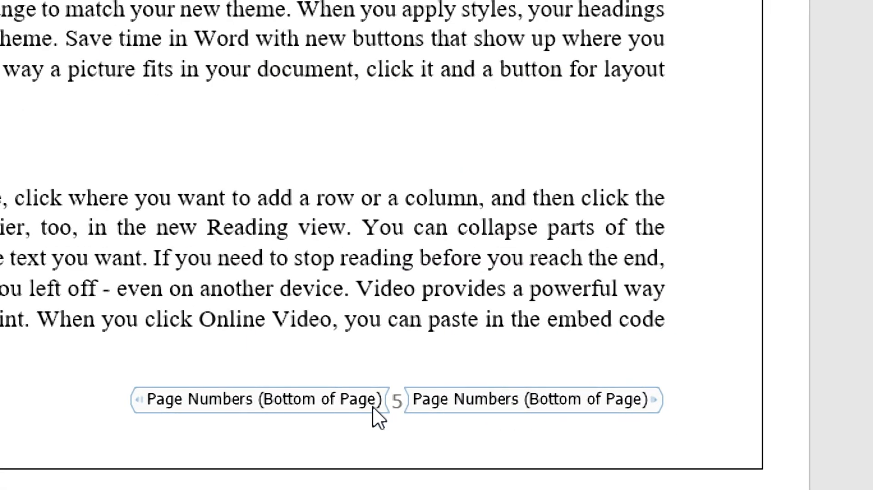
- Examine the inserted page numbers and their content-control tags at the bottom of several consecutive pages
scroll(373, 405, "down", 15)
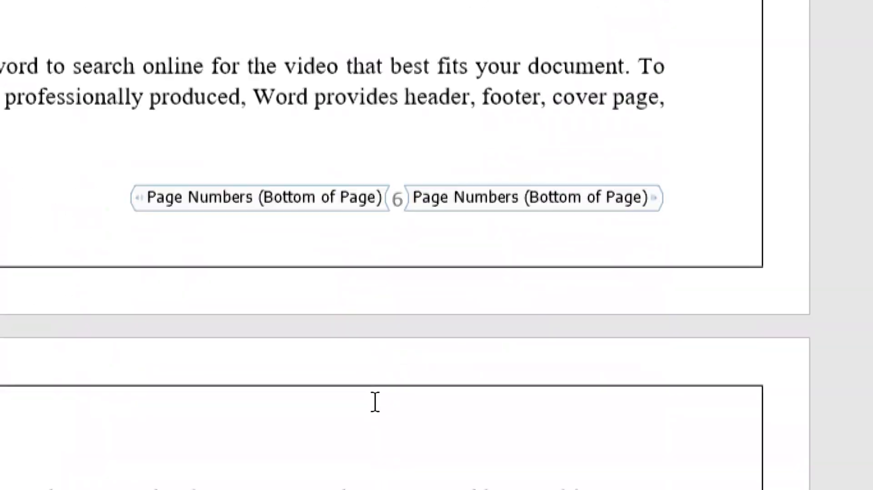
scroll(375, 403, "down", 3)
scroll(373, 397, "up", 2)
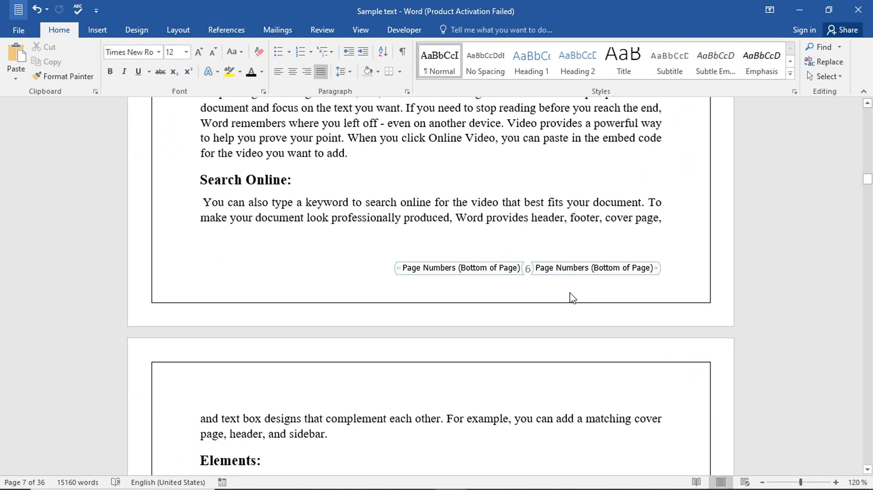
scroll(487, 198, "up", 13)
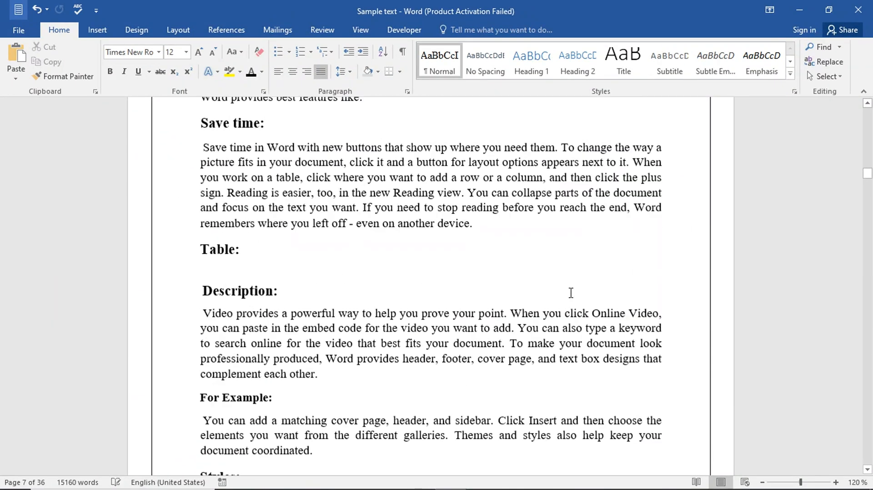
scroll(571, 292, "up", 18)
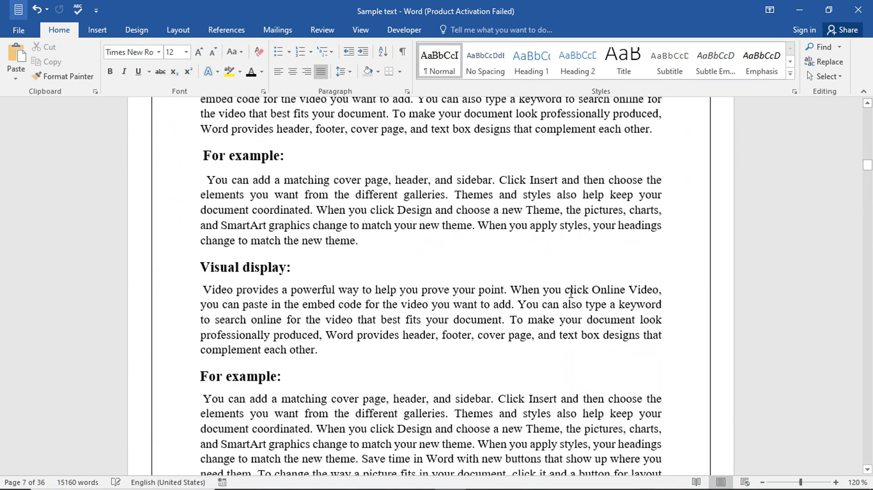
scroll(571, 293, "up", 4)
scroll(571, 293, "down", 1)
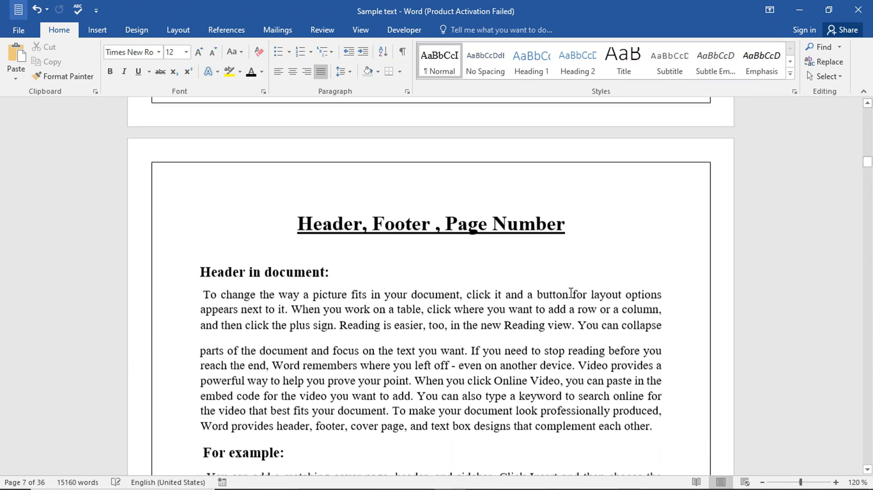
scroll(571, 293, "up", 2)
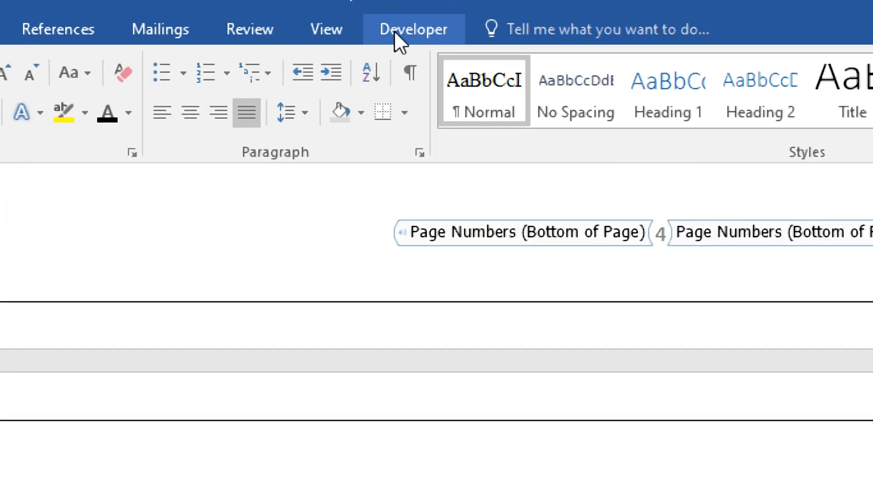
- Toggle Design Mode to compare the page number's display, leaving Design Mode turned off
left_click(395, 30)
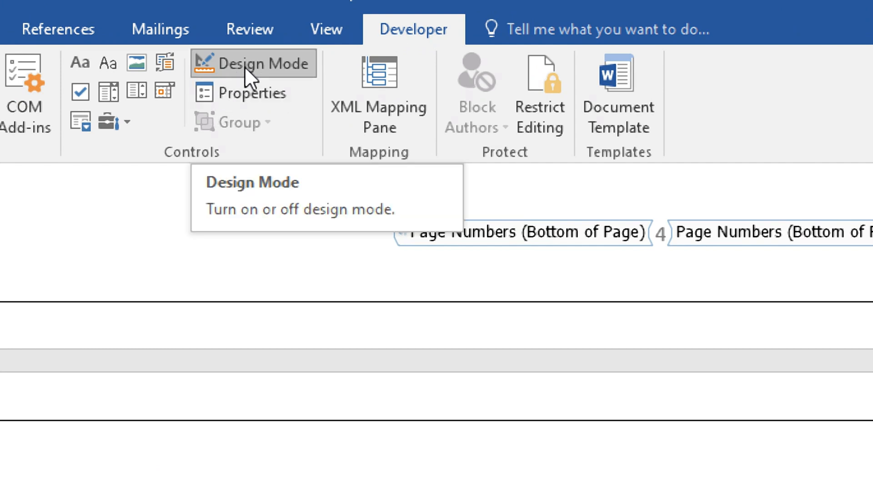
left_click(266, 62)
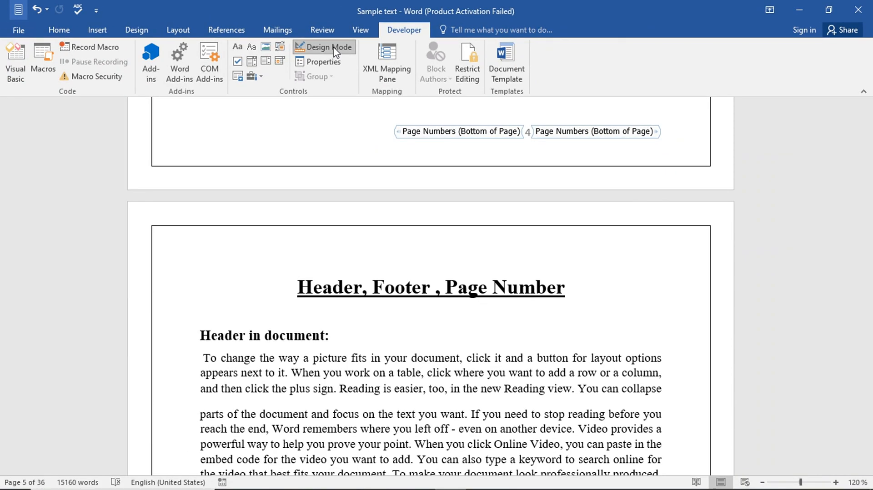
left_click(341, 50)
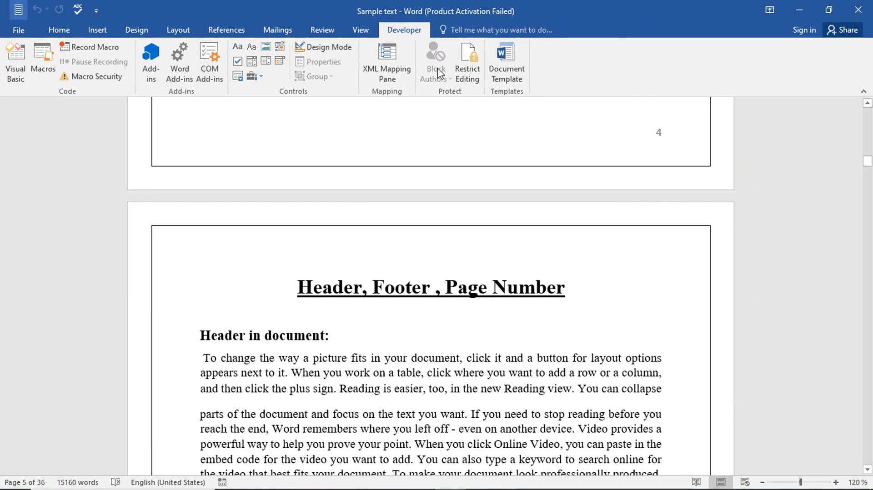
left_click(344, 51)
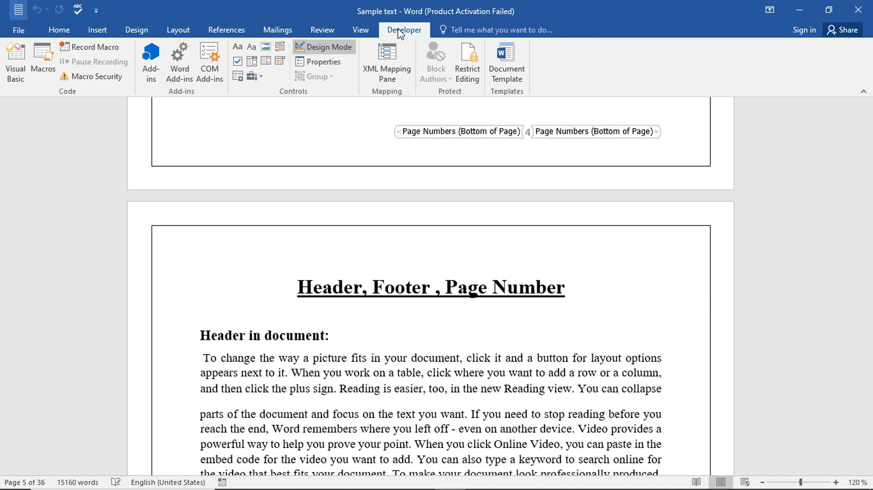
left_click(343, 50)
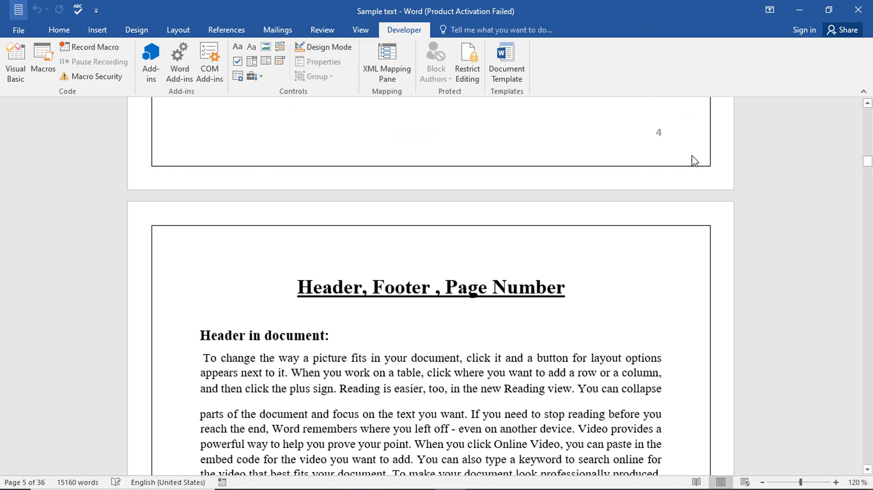
- Open the footer on page 6 for editing and set the selected page number's font color to black
left_click(99, 31)
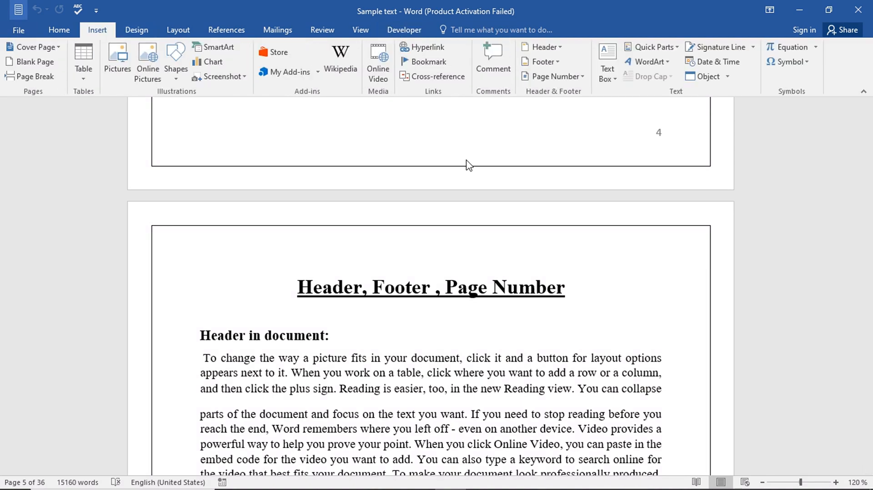
scroll(641, 161, "down", 10)
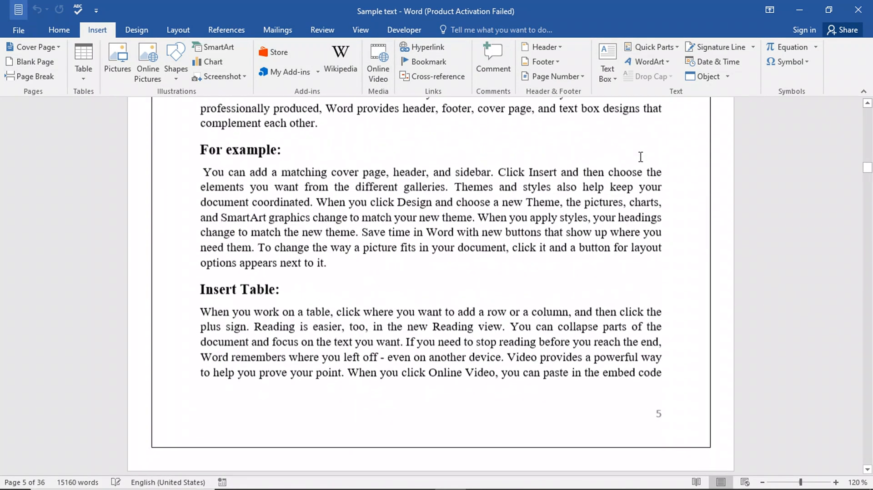
scroll(663, 245, "down", 15)
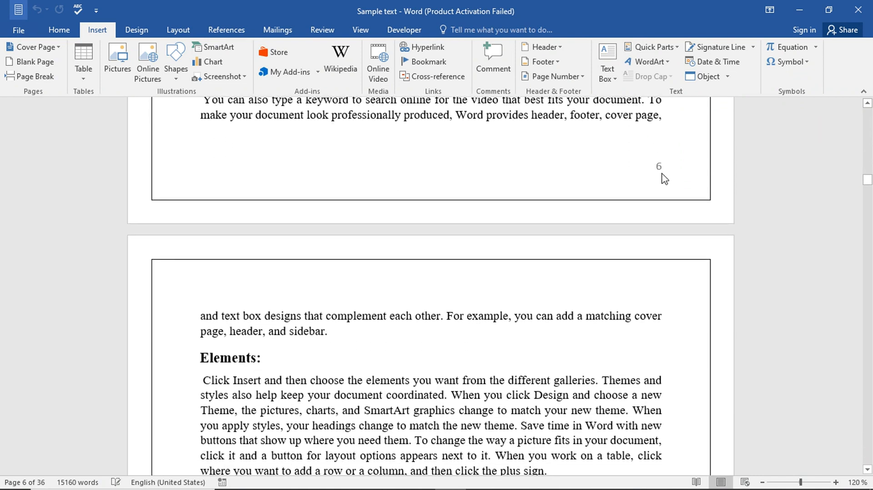
left_click(664, 178)
double_click(659, 168)
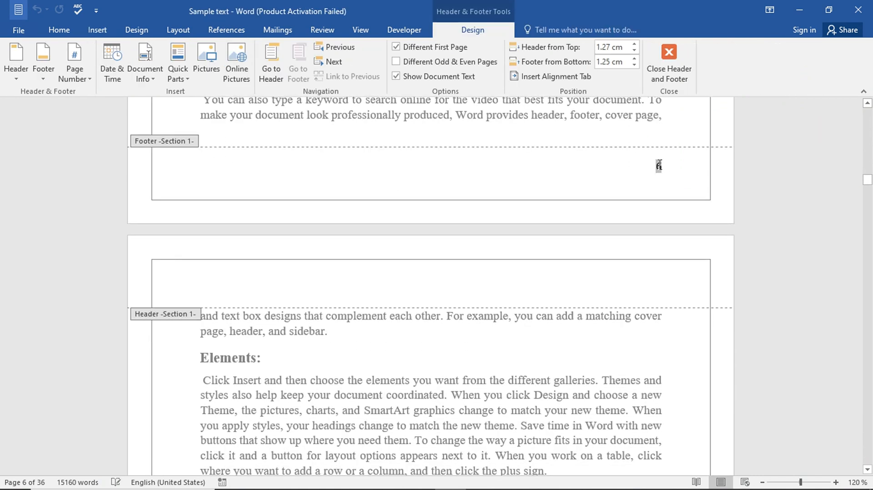
left_click(67, 26)
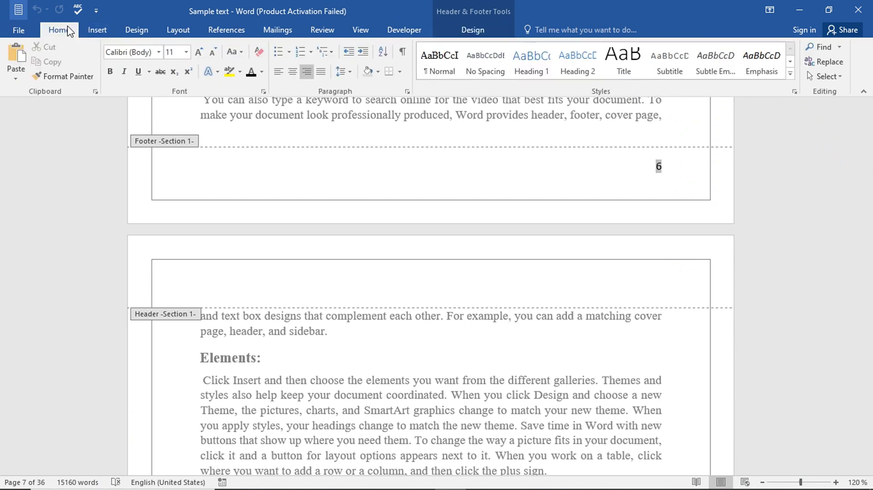
left_click(262, 71)
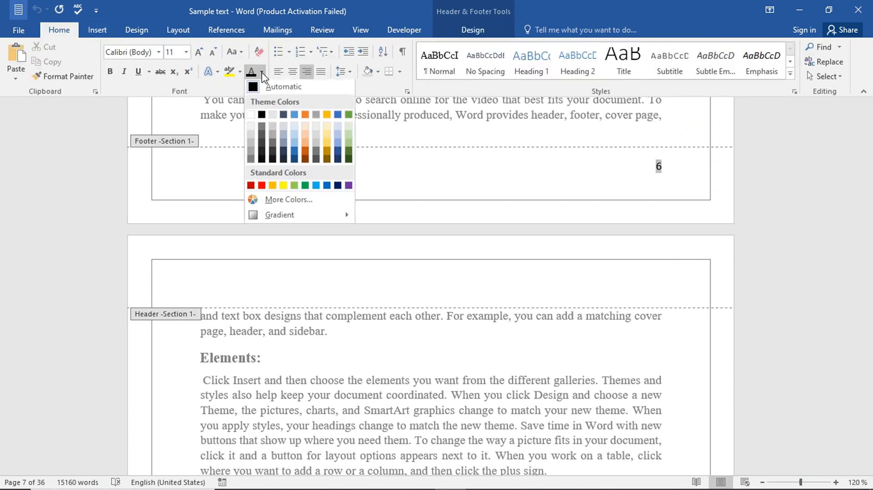
left_click(262, 116)
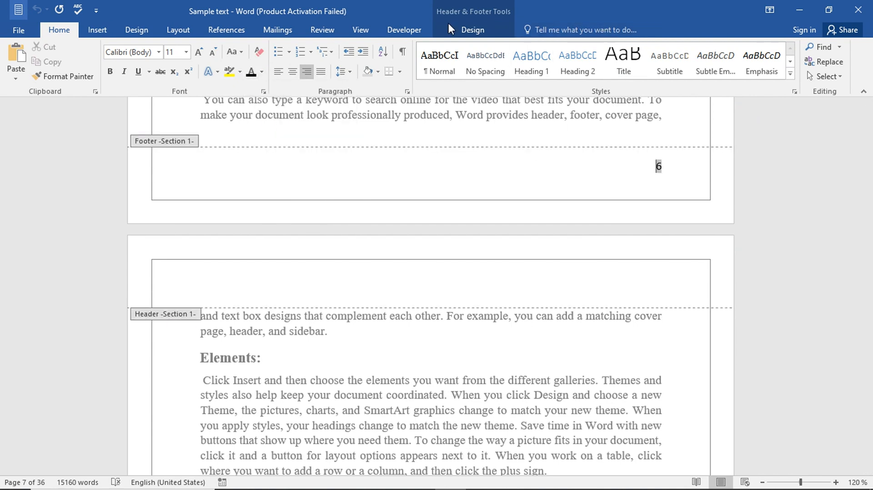
- Replace the page numbers at the bottom of the page with the Accent Bar 1 style and close footer editing
left_click(101, 33)
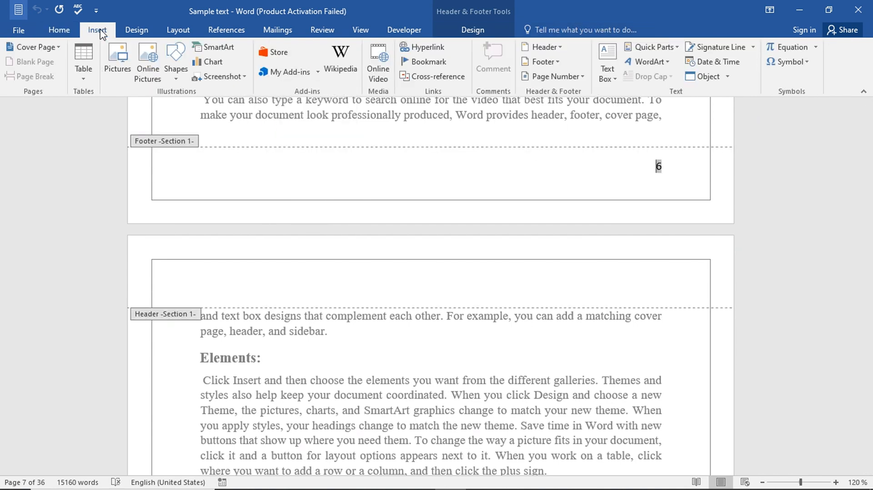
left_click(579, 76)
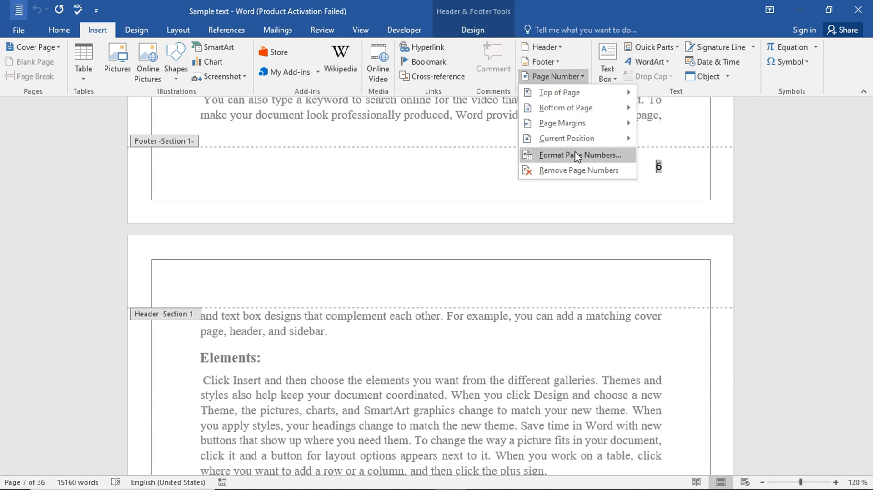
mouse_move(571, 131)
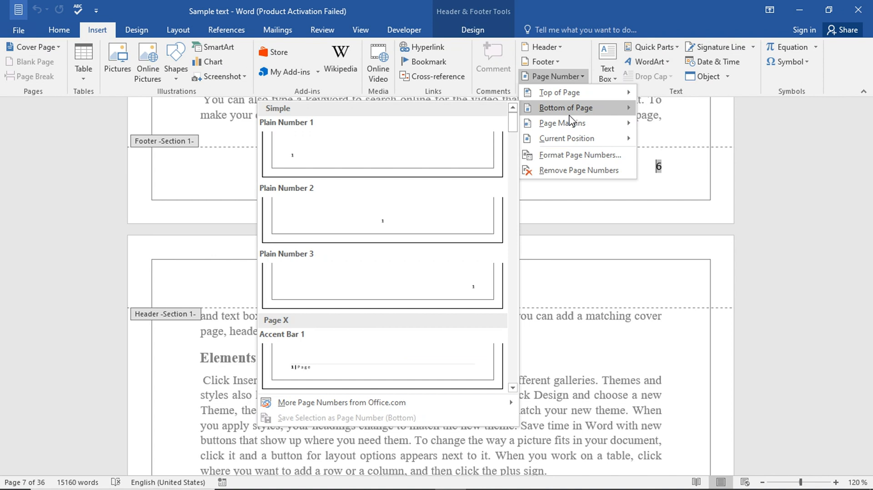
left_click(376, 363)
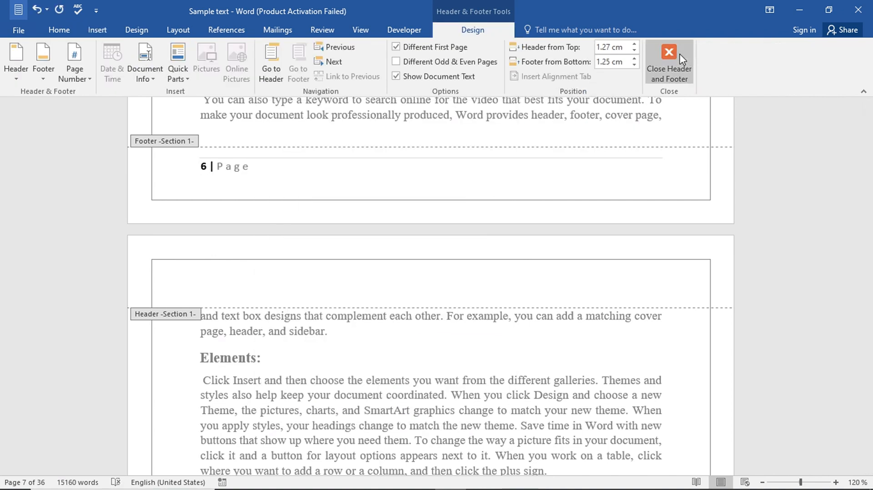
left_click(669, 61)
- Examine the restyled page numbers at the bottom of several consecutive pages
scroll(302, 175, "up", 3)
scroll(299, 172, "down", 15)
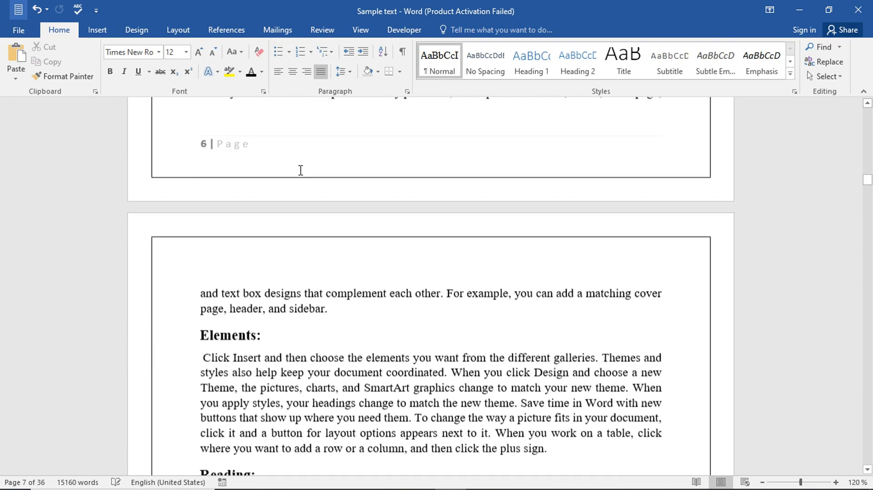
scroll(300, 170, "down", 5)
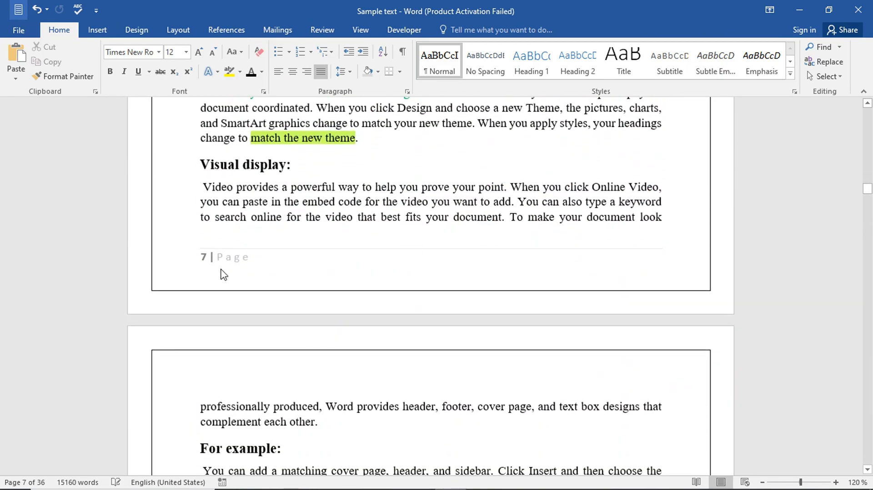
scroll(225, 266, "up", 20)
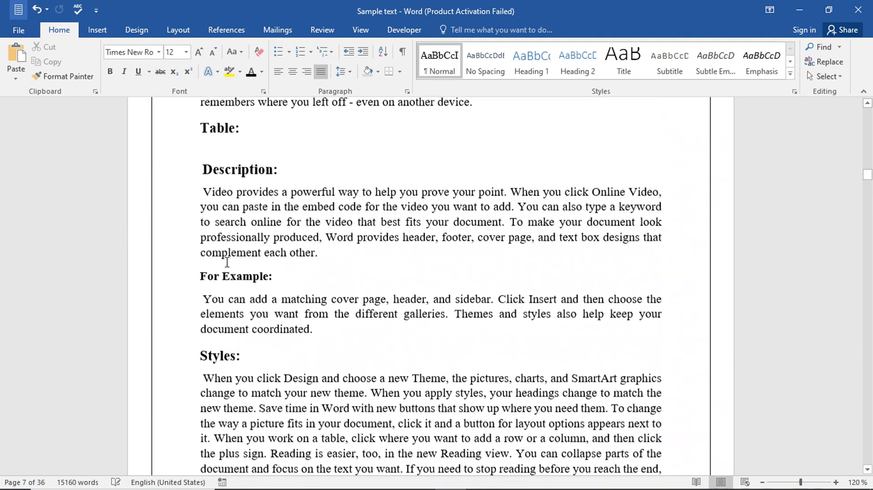
scroll(226, 261, "up", 3)
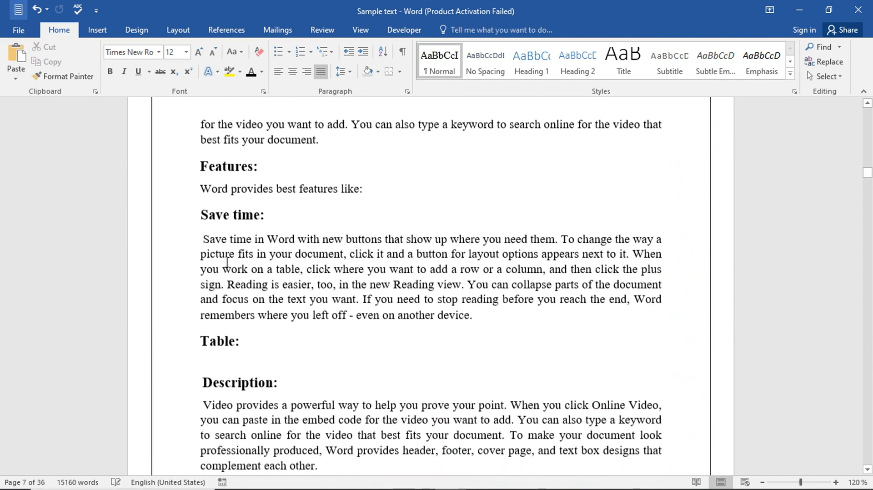
left_click(395, 28)
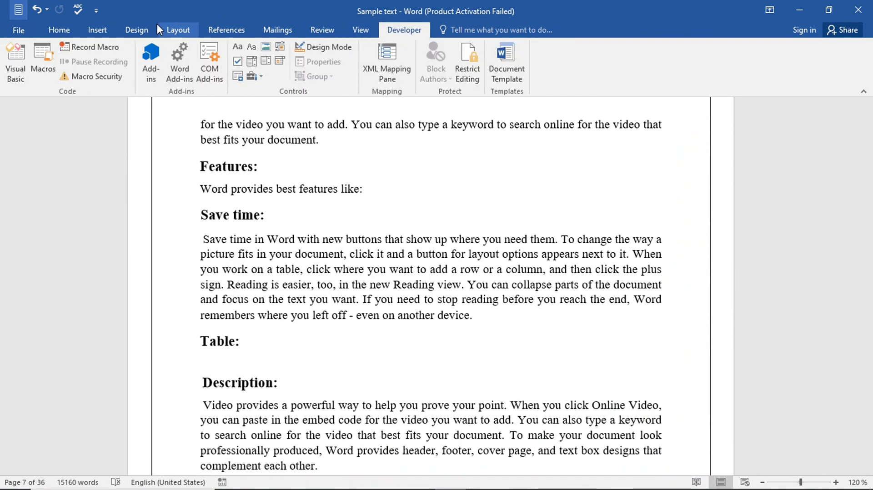
left_click(84, 36)
scroll(422, 188, "up", 12)
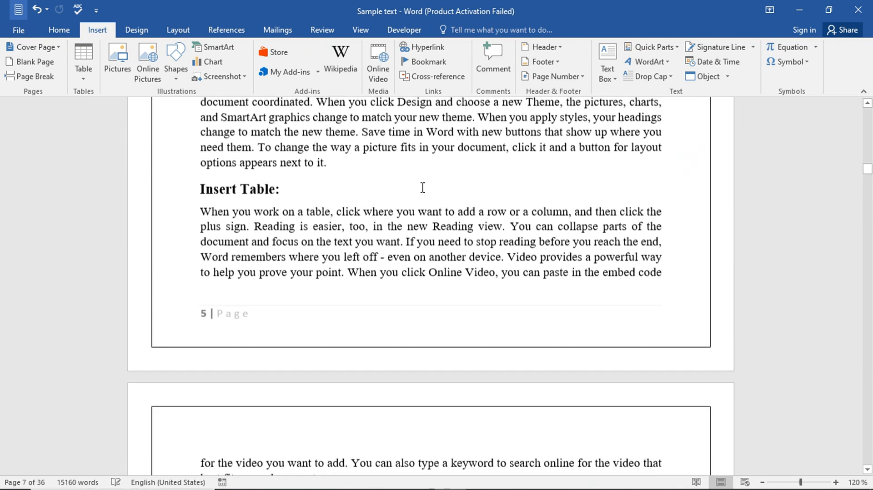
scroll(422, 187, "up", 12)
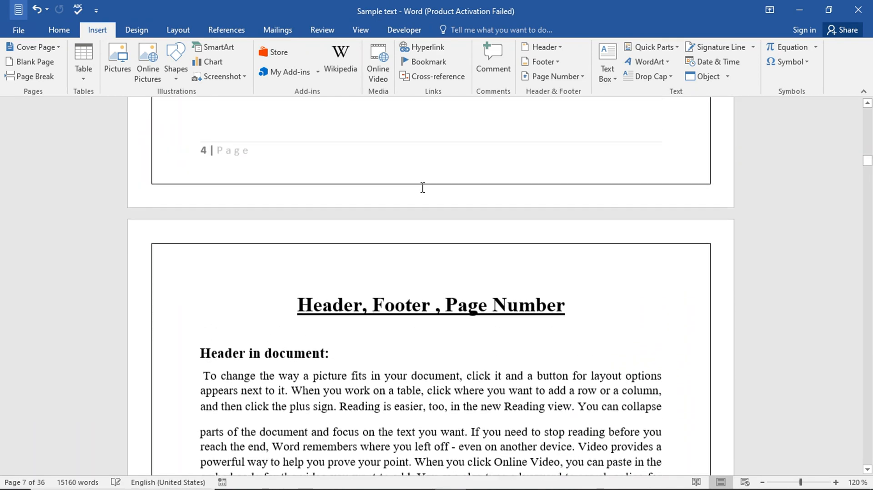